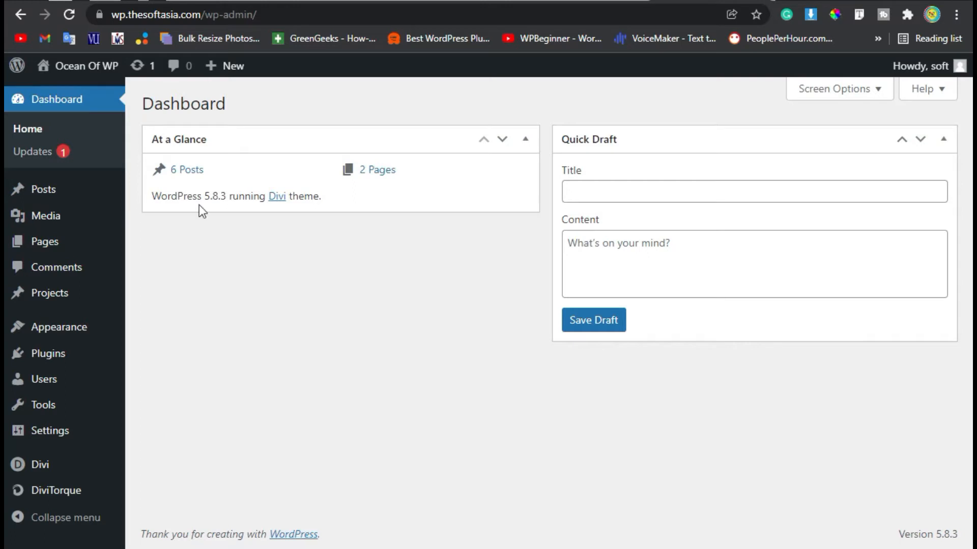
- From All Posts, open 'How to Convert Categories into Tags and Tags Into Categories' with Divi
mouse_move(40, 199)
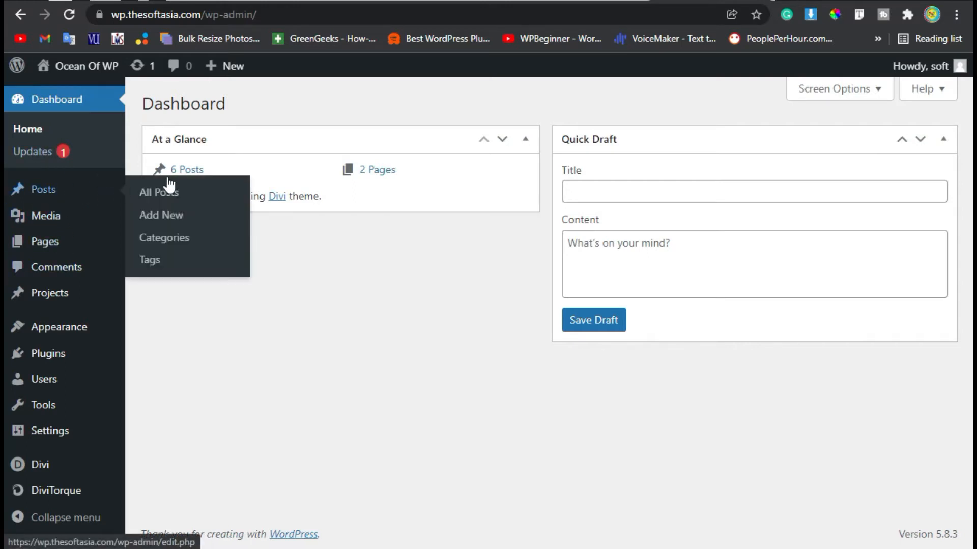
left_click(66, 200)
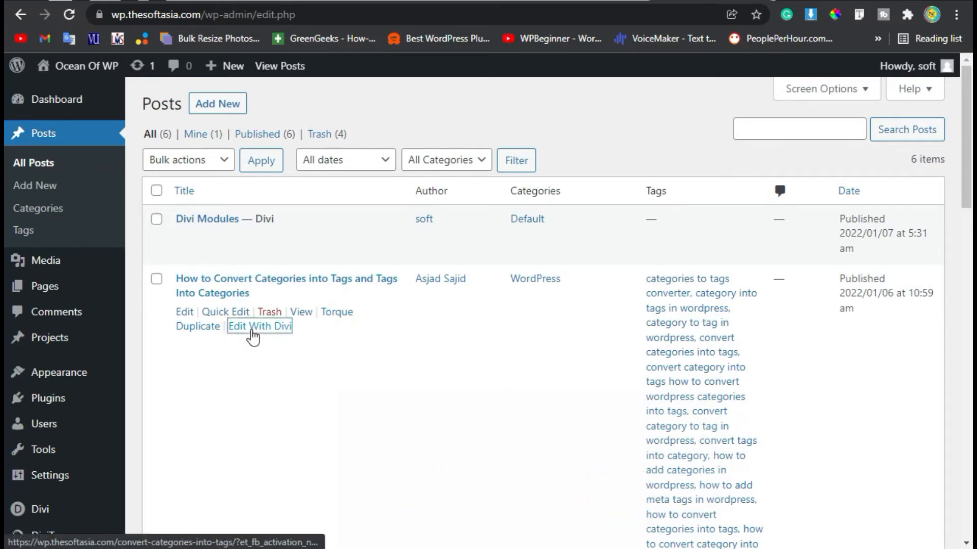
left_click(253, 326)
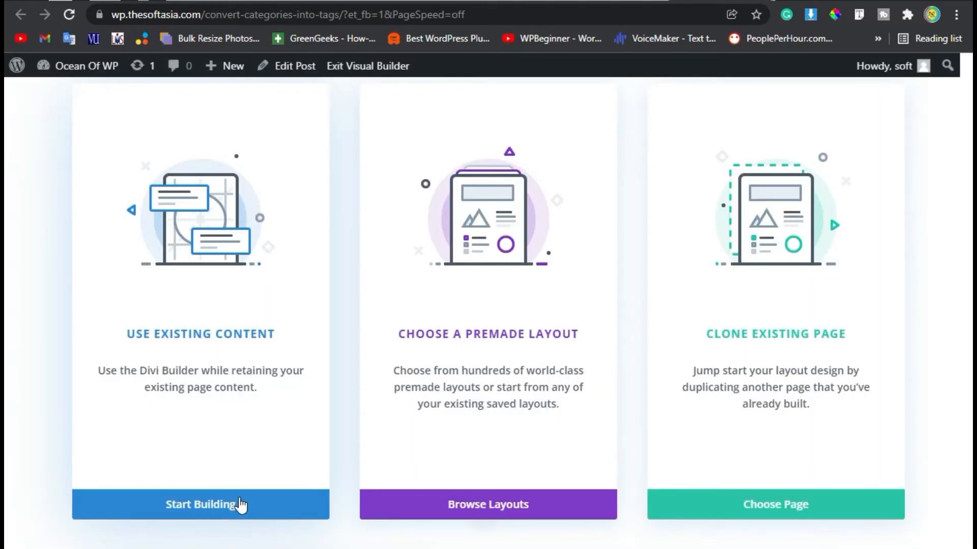
- Start building with the post's existing content and scroll through the article
left_click(208, 509)
scroll(222, 494, "down", 20)
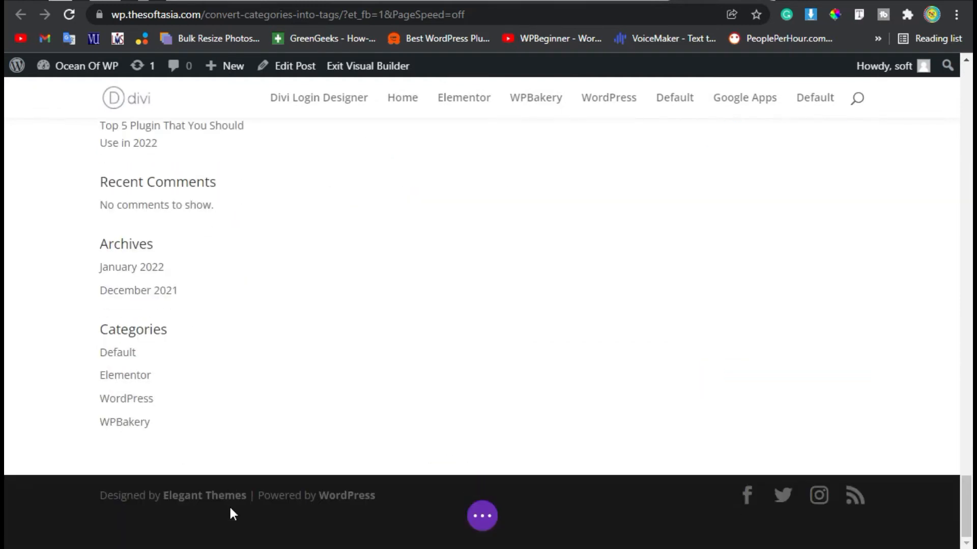
scroll(229, 505, "up", 6)
scroll(230, 508, "down", 4)
scroll(230, 508, "up", 8)
scroll(231, 508, "up", 4)
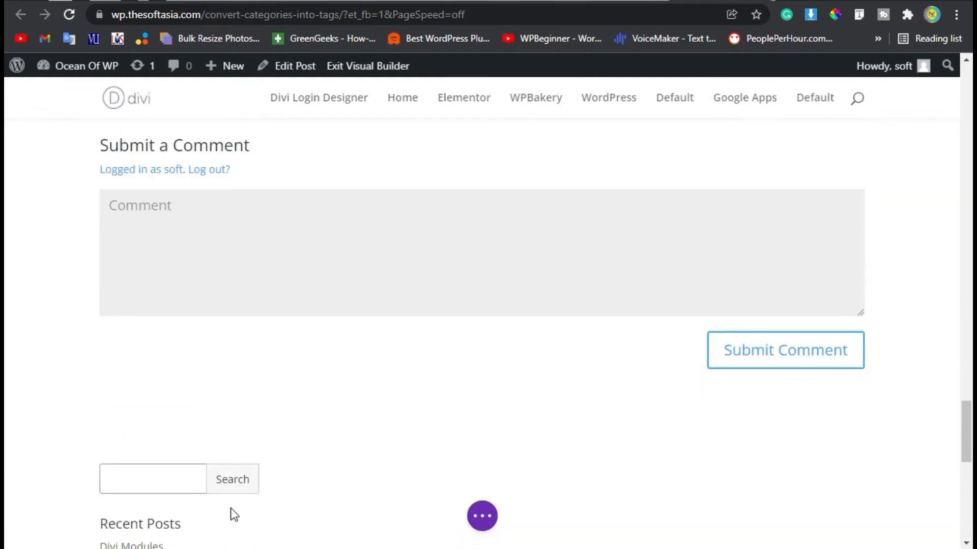
- Inspect the Submit a Comment form, then add a new section below the article text
left_click_drag(228, 234, 259, 237)
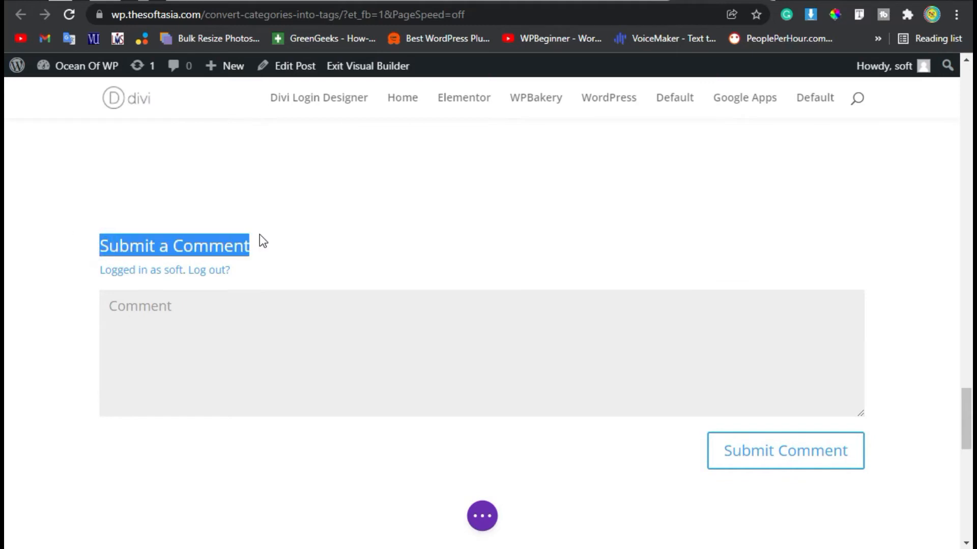
left_click(182, 314)
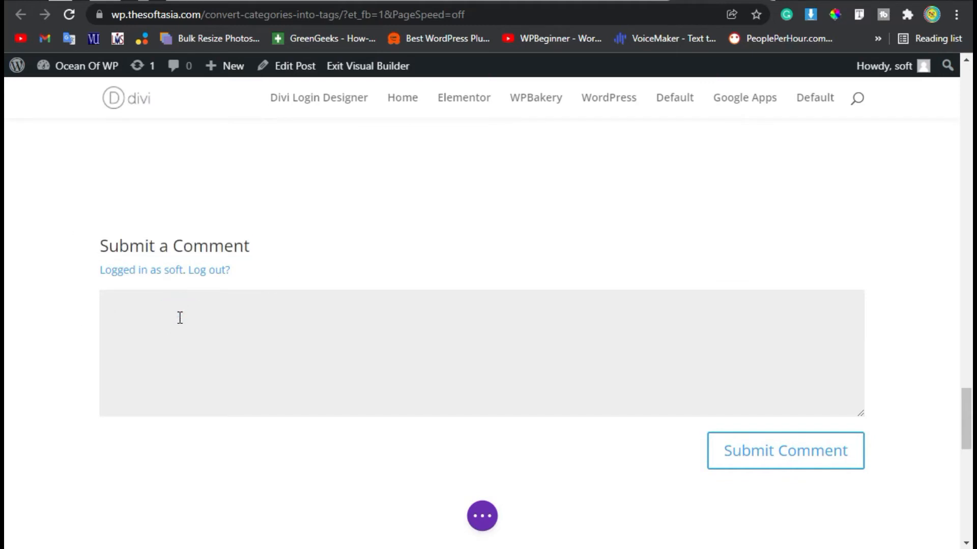
left_click_drag(484, 514, 447, 497)
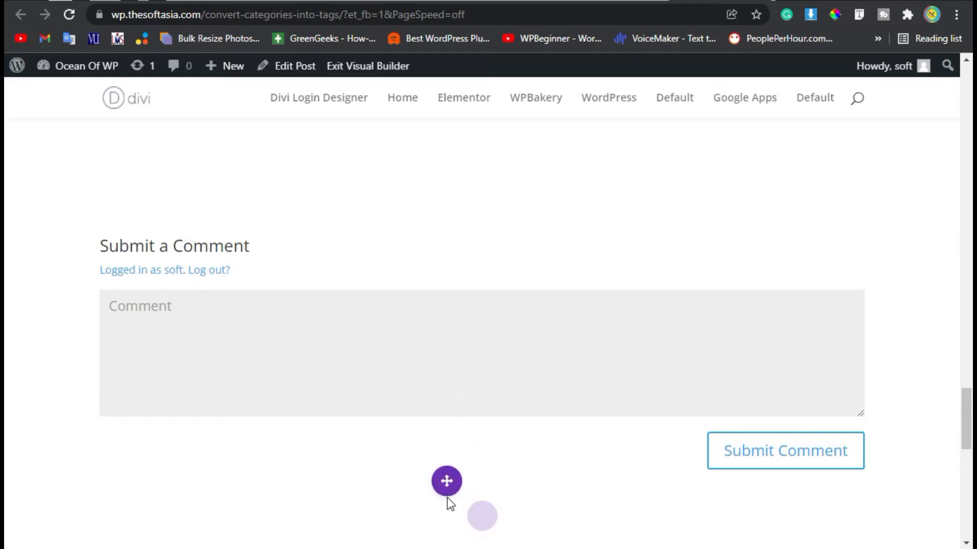
scroll(440, 306, "up", 7)
scroll(441, 335, "down", 4)
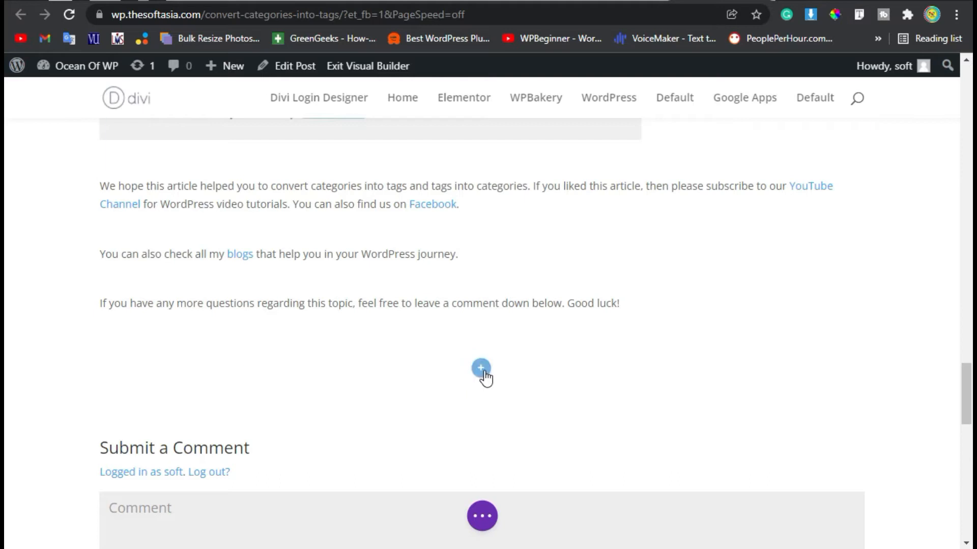
left_click(481, 374)
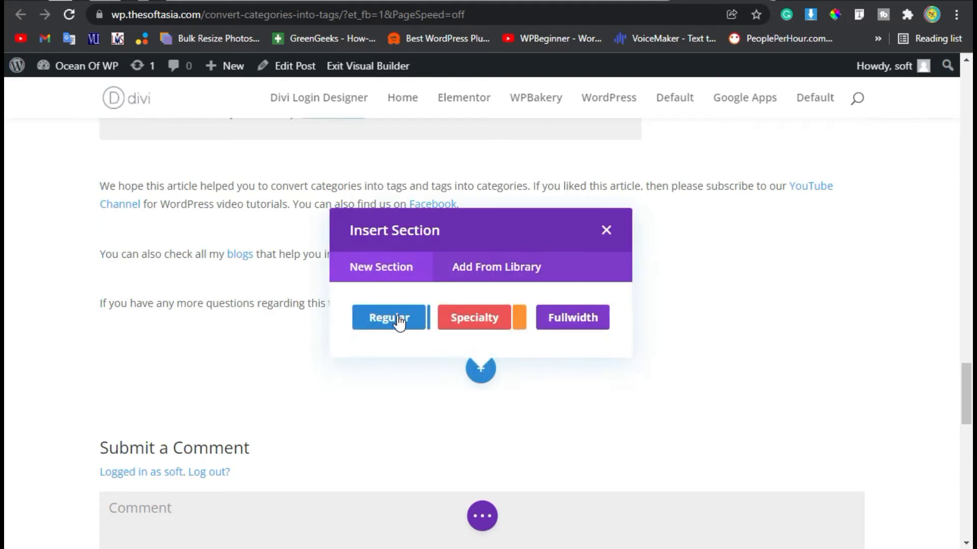
- Insert a Regular section with a one-column row holding a Comments module
left_click(399, 321)
left_click(382, 208)
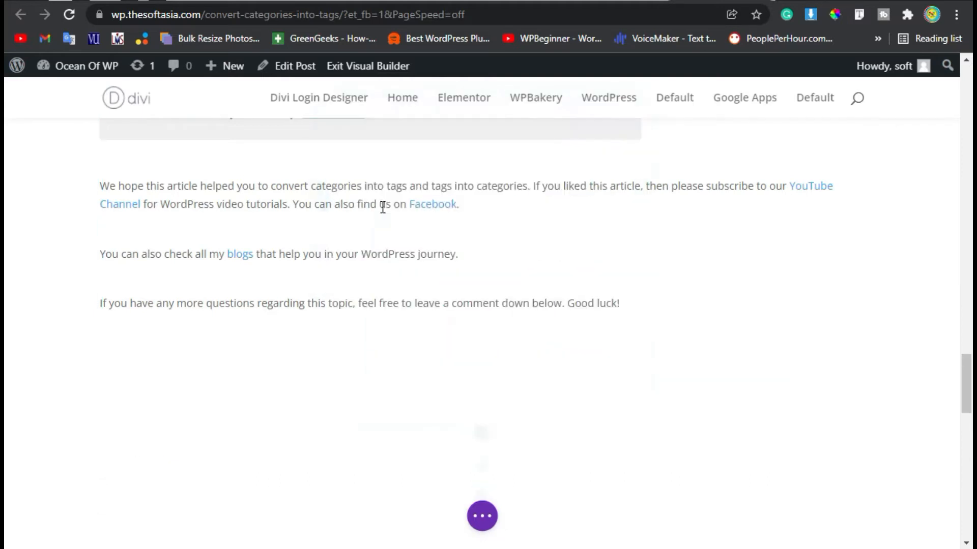
scroll(580, 356, "down", 2)
left_click(566, 361)
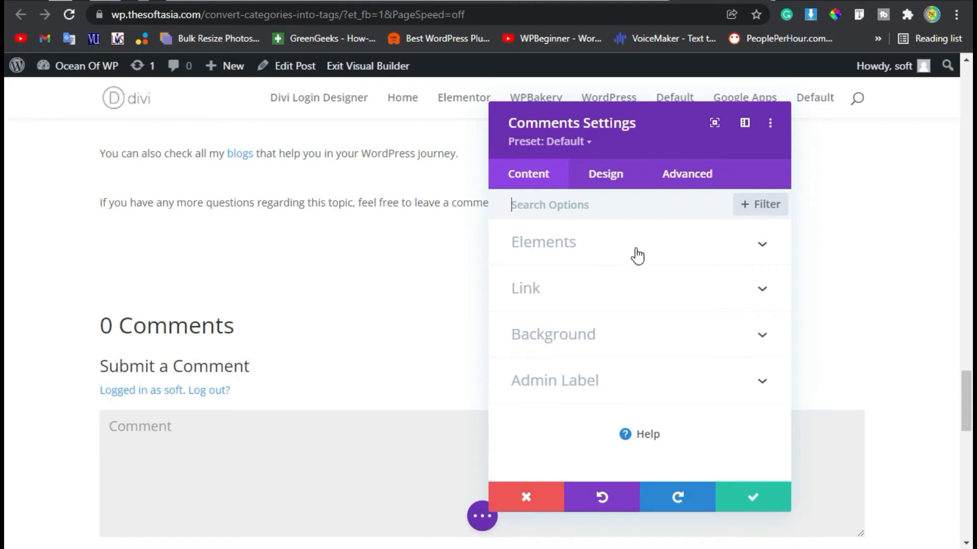
- Review the module's Elements, then show the Design tab's Fields styling options
left_click(662, 248)
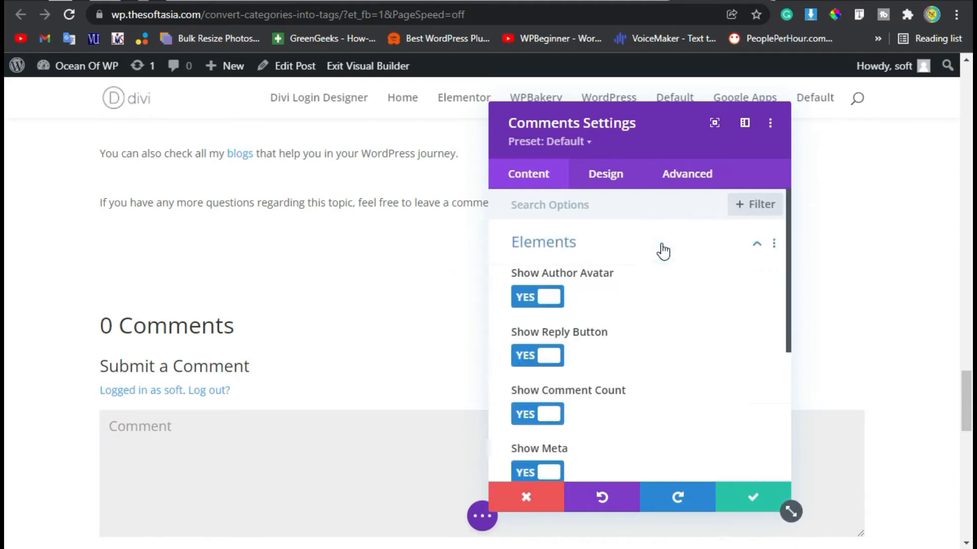
scroll(595, 336, "down", 2)
scroll(599, 336, "up", 2)
scroll(611, 335, "down", 2)
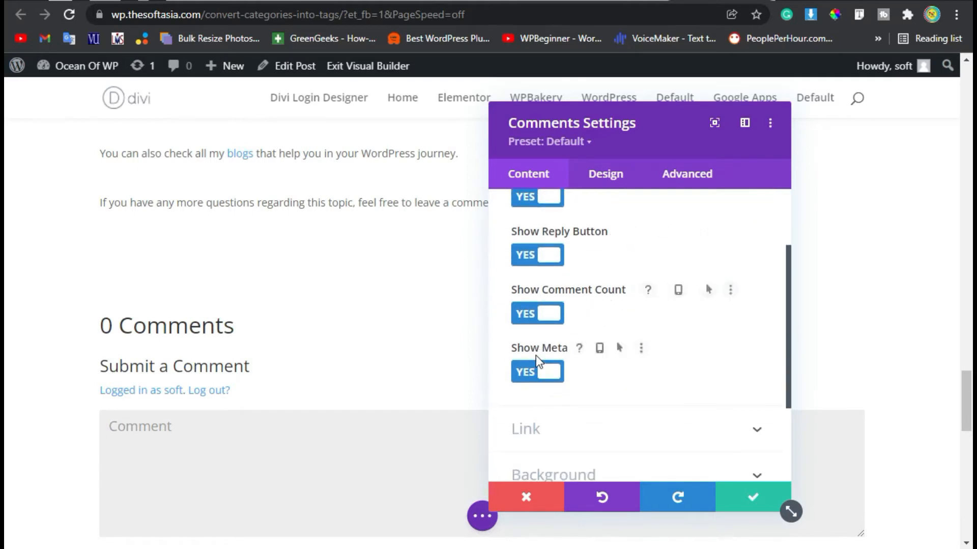
scroll(564, 362, "up", 2)
scroll(570, 361, "down", 2)
scroll(571, 338, "up", 2)
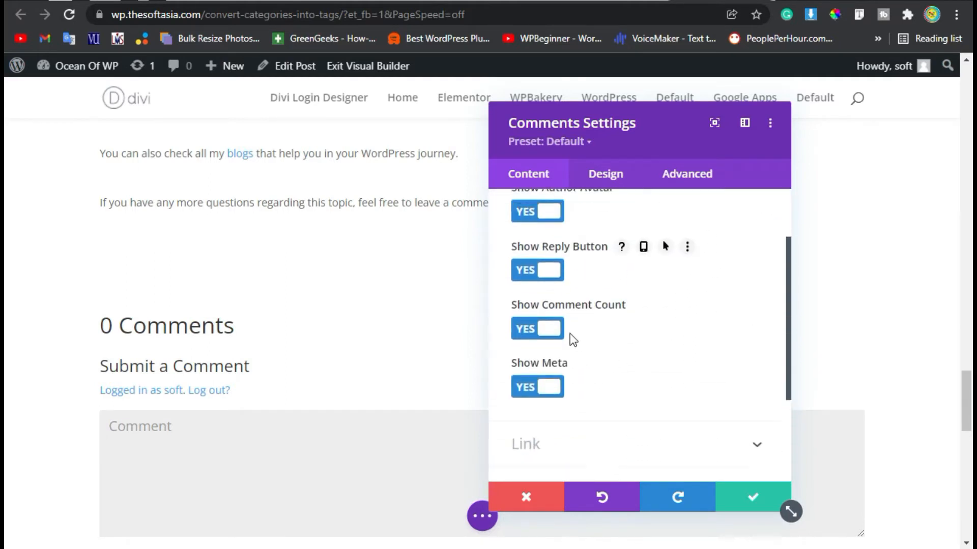
left_click(611, 170)
left_click(568, 245)
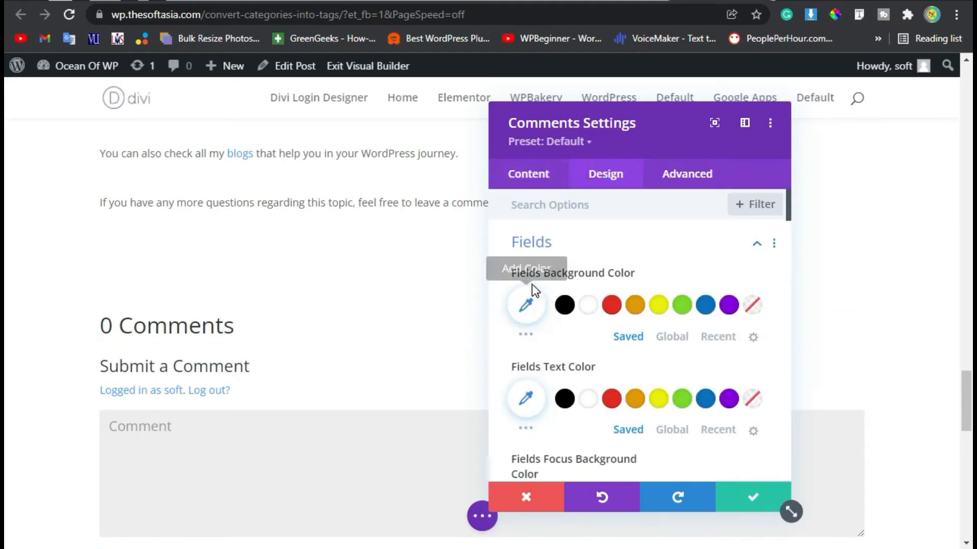
- Give the comment fields a semi-transparent purple (#8300E9) background
left_click(208, 434)
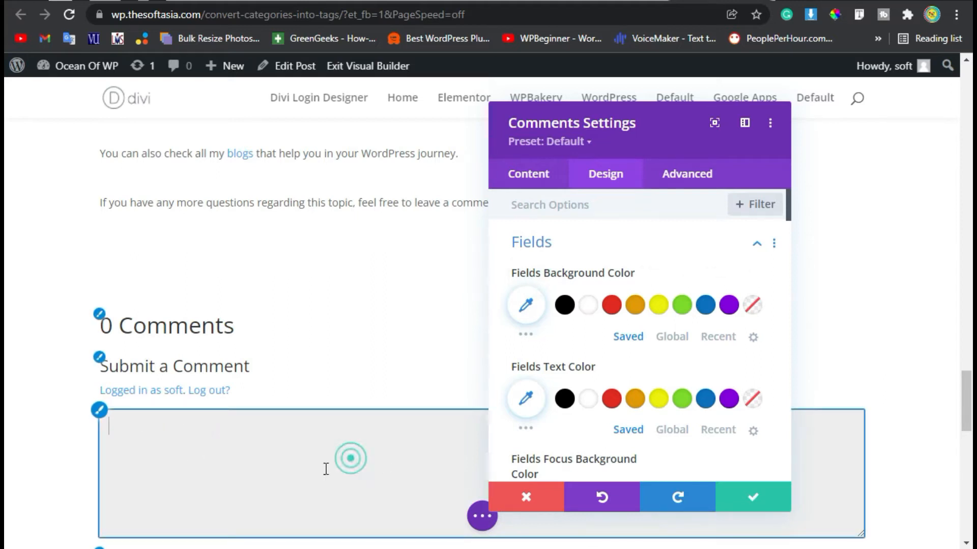
left_click(616, 313)
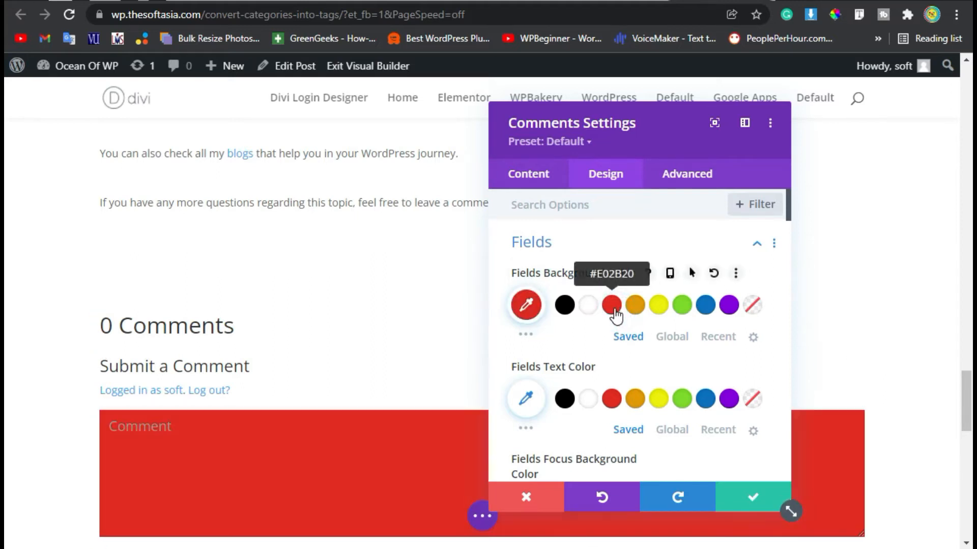
left_click(731, 307)
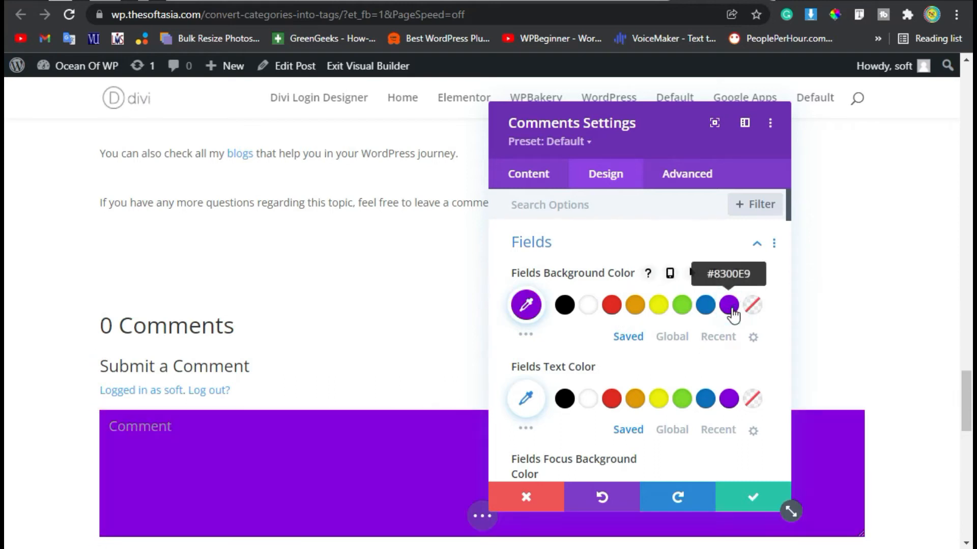
left_click(527, 306)
left_click_drag(745, 316, 746, 355)
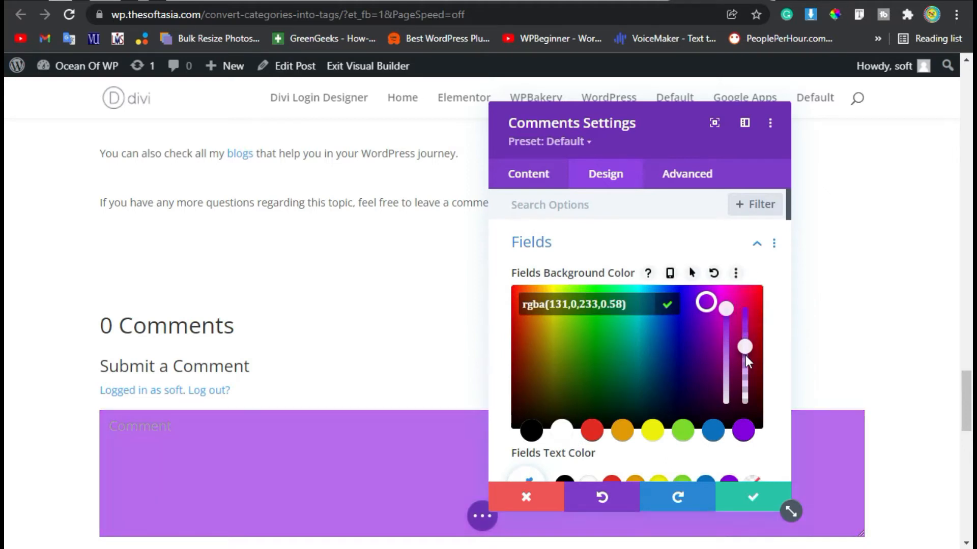
left_click(598, 252)
left_click(567, 257)
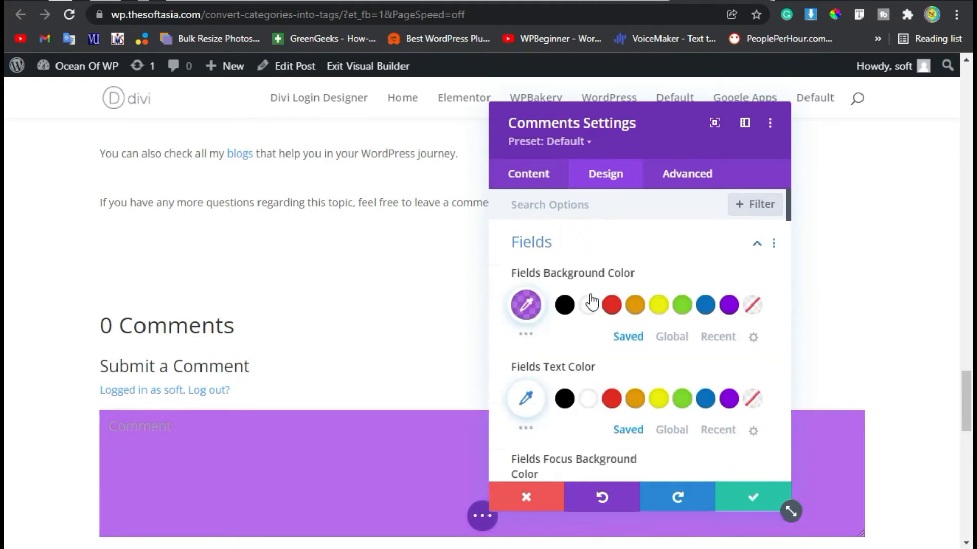
scroll(545, 364, "down", 2)
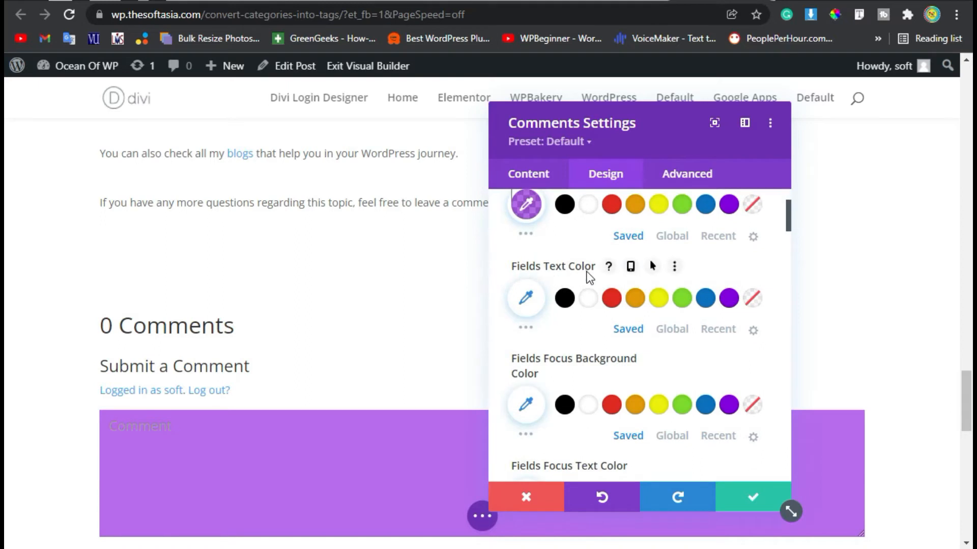
- Set the Fields text colour to white
left_click(525, 299)
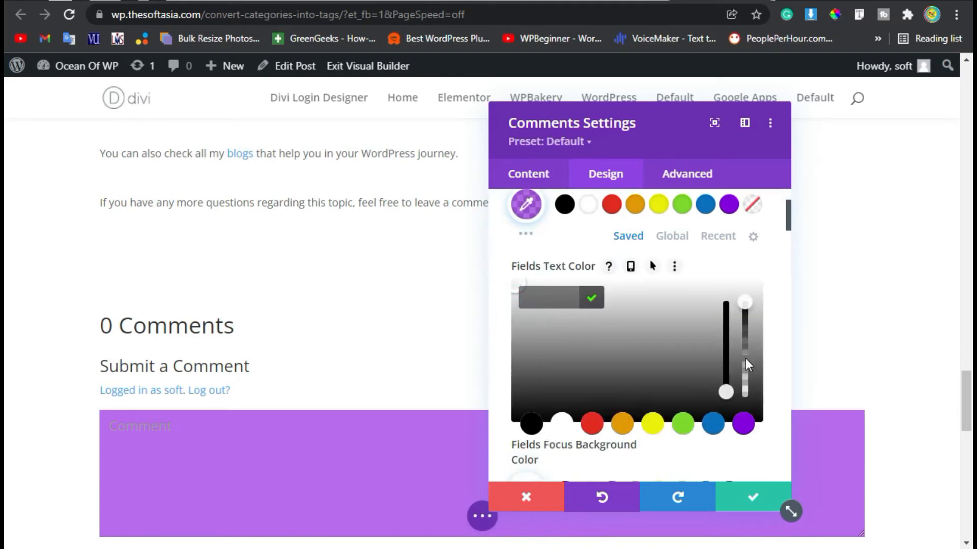
left_click(561, 426)
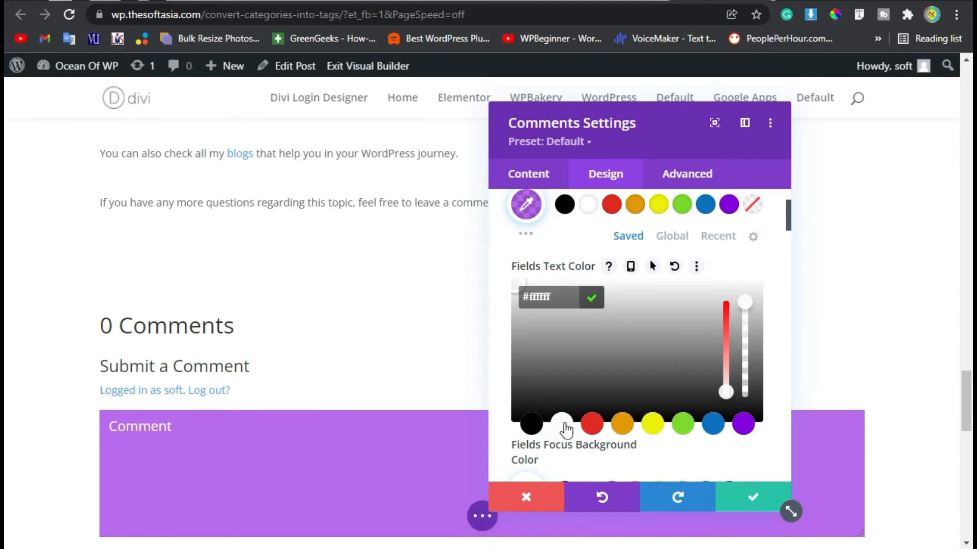
left_click(746, 261)
scroll(547, 341, "down", 2)
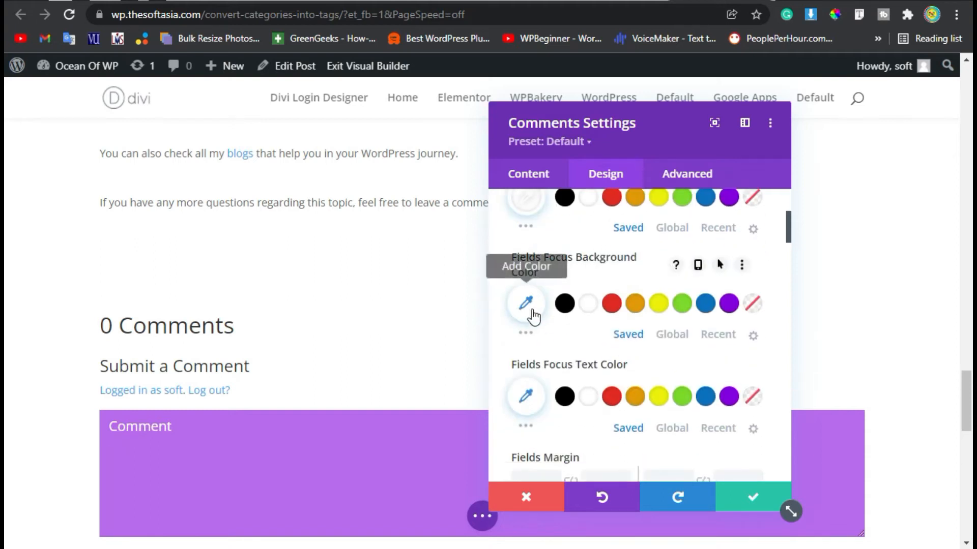
- Make both the Fields Focus Background Color and Fields Focus Text Color white
left_click(528, 305)
left_click(562, 429)
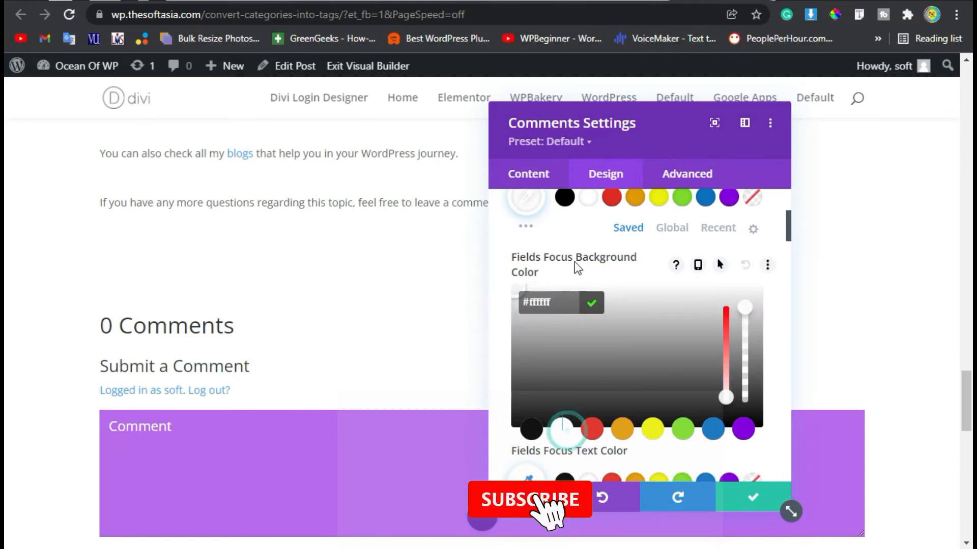
left_click(572, 252)
scroll(569, 284, "down", 2)
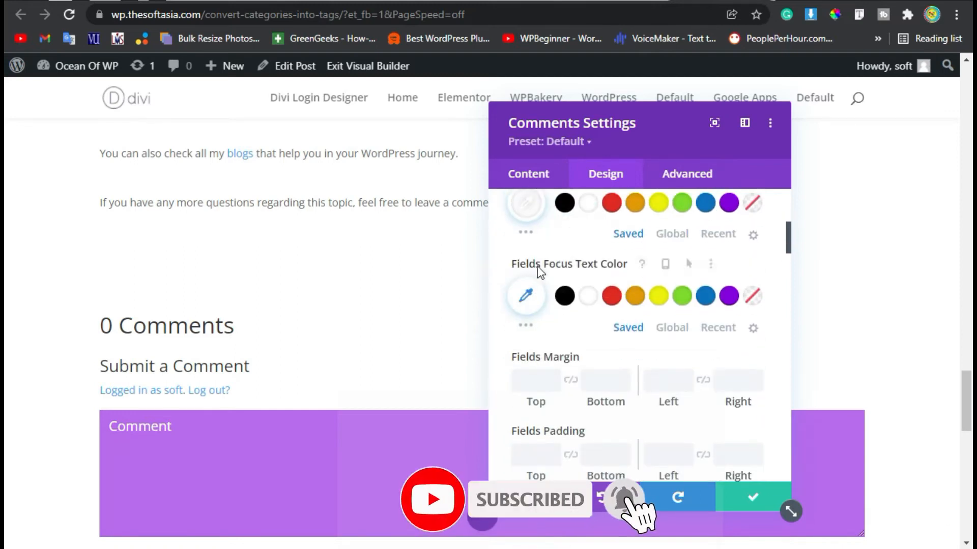
left_click(586, 299)
scroll(563, 301, "up", 2)
scroll(564, 308, "up", 1)
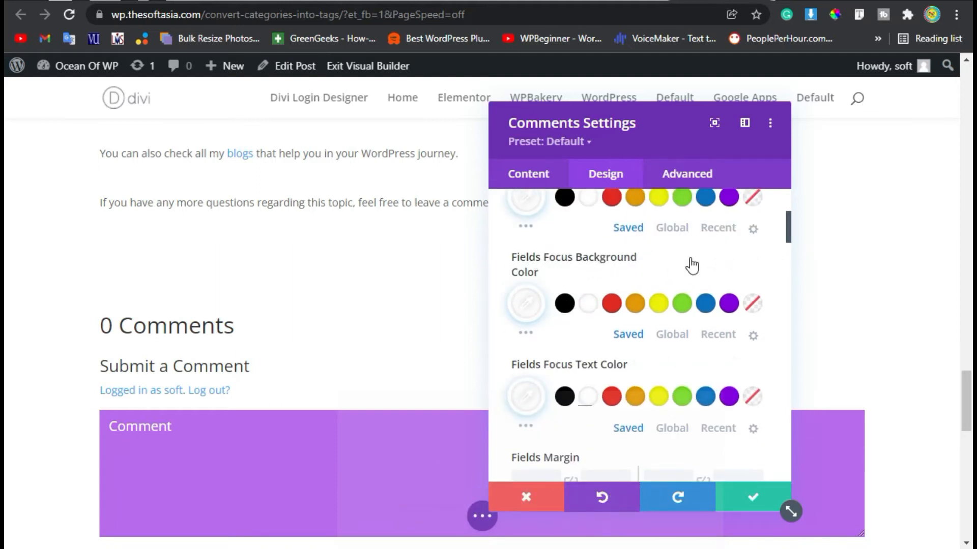
- Reset the Fields Focus Background Color and set the Fields font to Abel
left_click(740, 265)
scroll(625, 333, "down", 5)
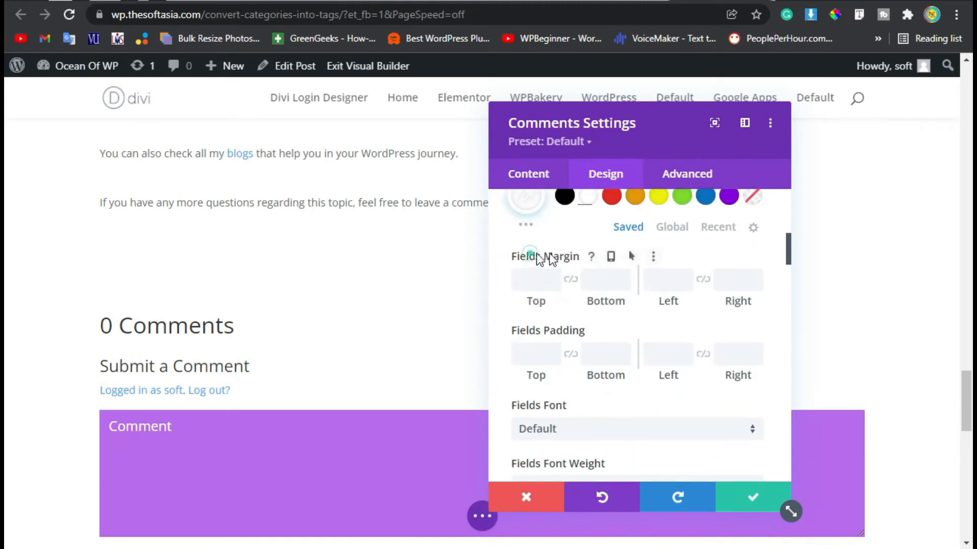
scroll(590, 331, "down", 4)
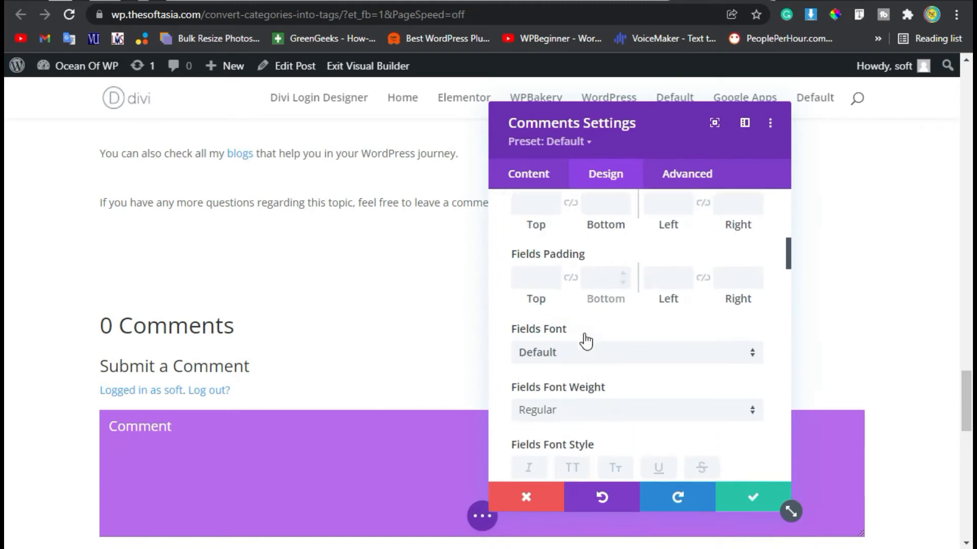
left_click(651, 340)
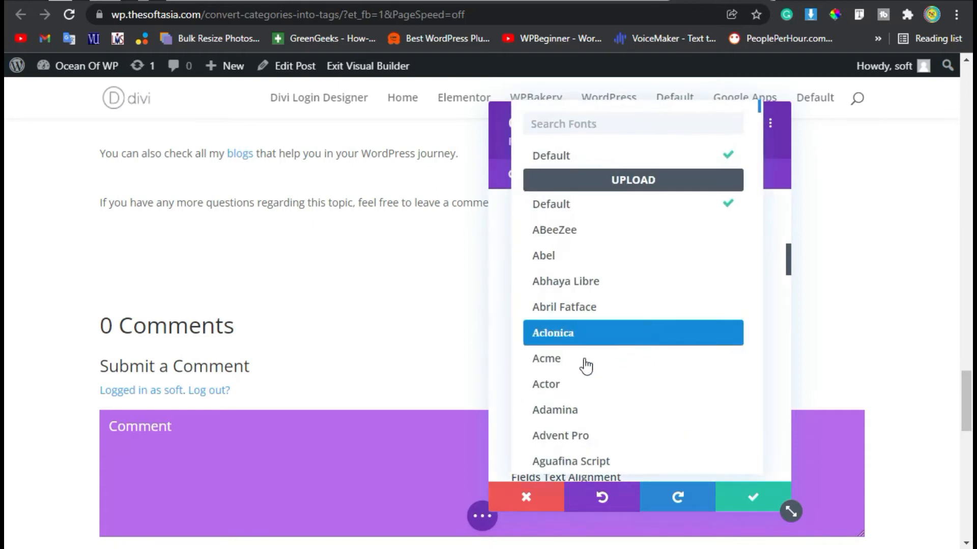
left_click(600, 262)
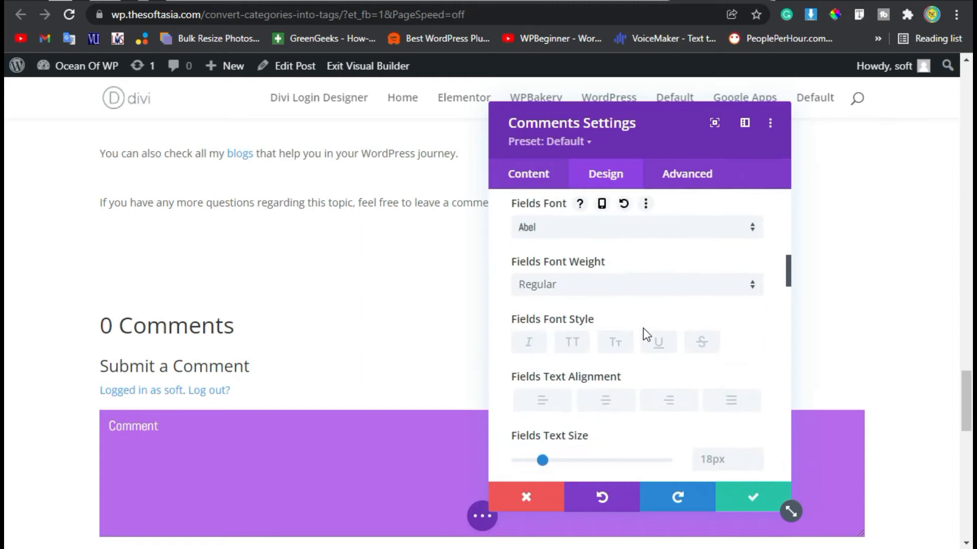
- Set the Fields text size to 20px
scroll(590, 371, "down", 2)
left_click(720, 358)
type("20")
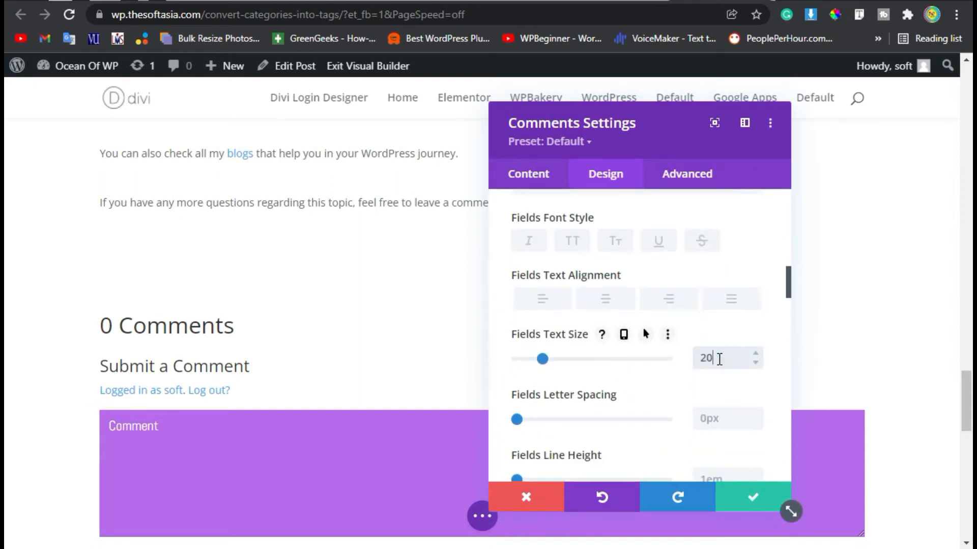
type("px")
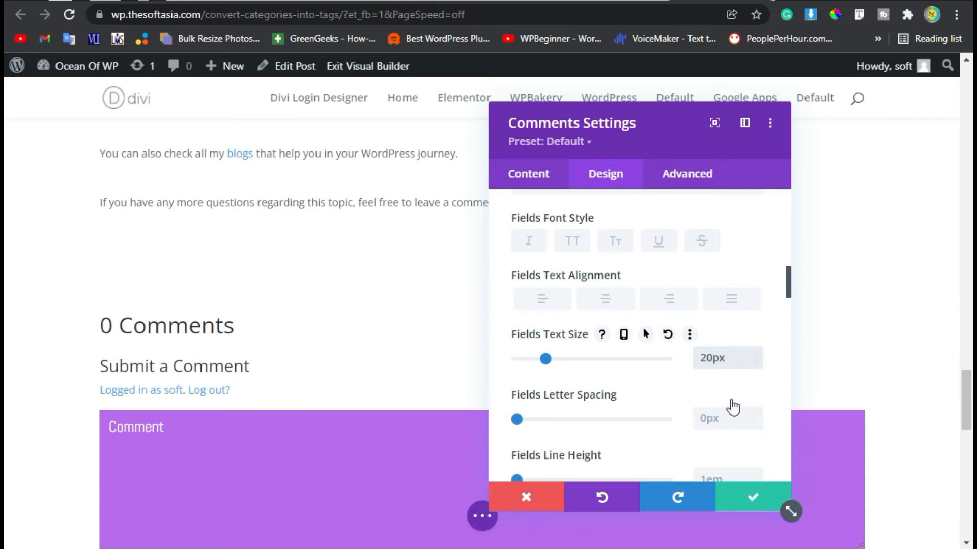
left_click(695, 395)
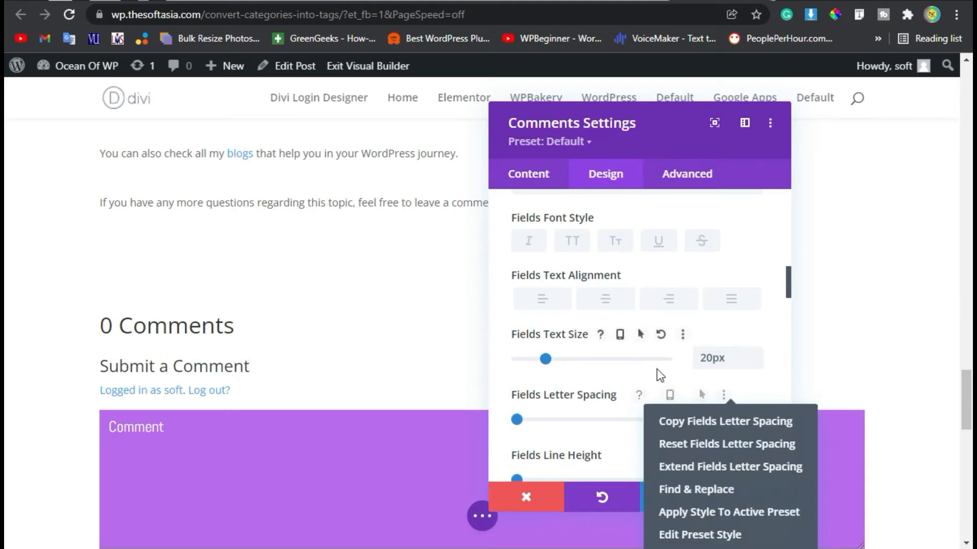
left_click(605, 381)
- Apply a subtle Fields Text Shadow preset to the field text
scroll(606, 381, "down", 2)
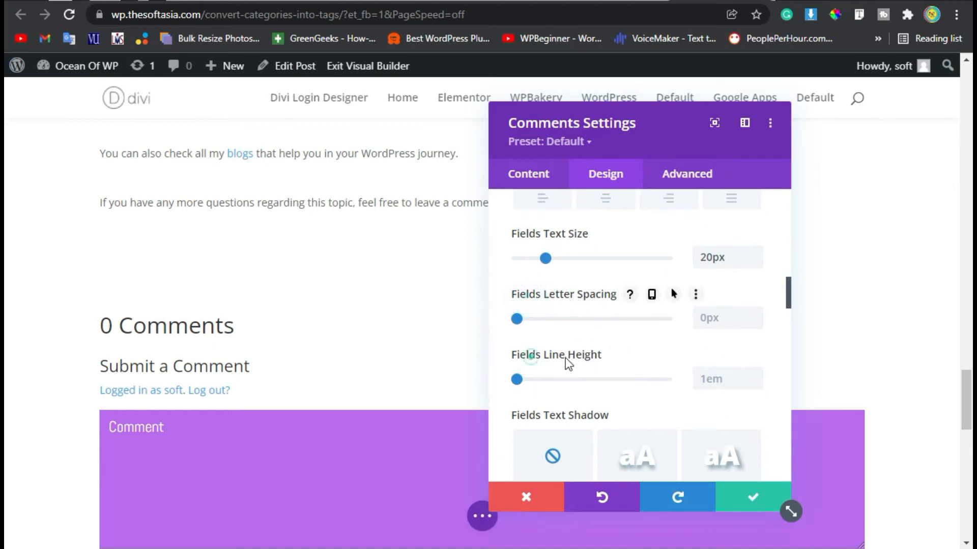
scroll(695, 407, "down", 2)
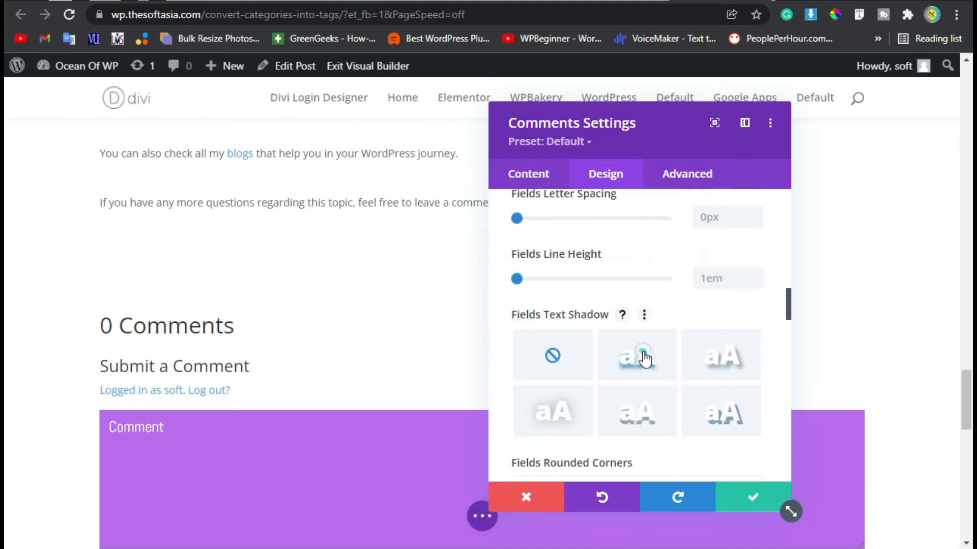
left_click(645, 358)
scroll(603, 387, "down", 1)
scroll(604, 383, "up", 12)
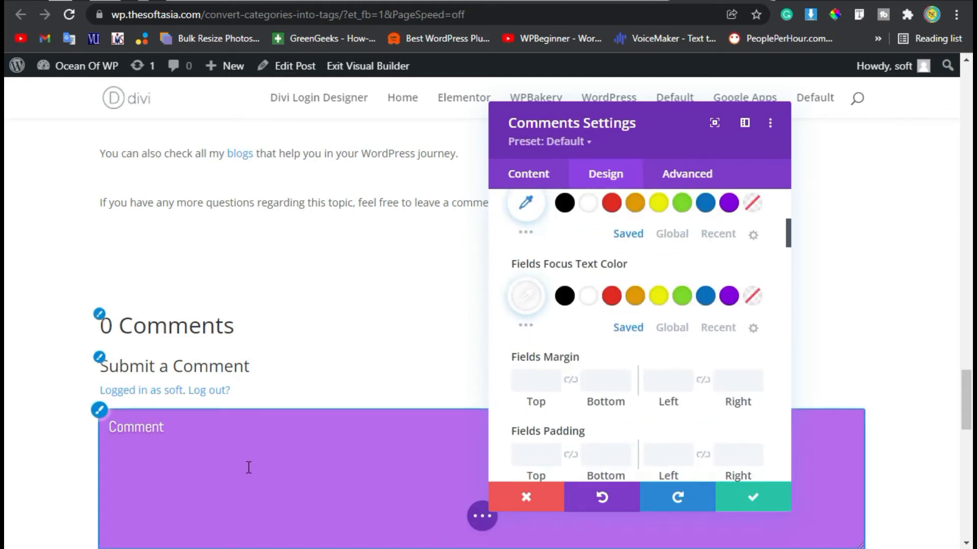
scroll(387, 485, "down", 2)
scroll(709, 419, "up", 5)
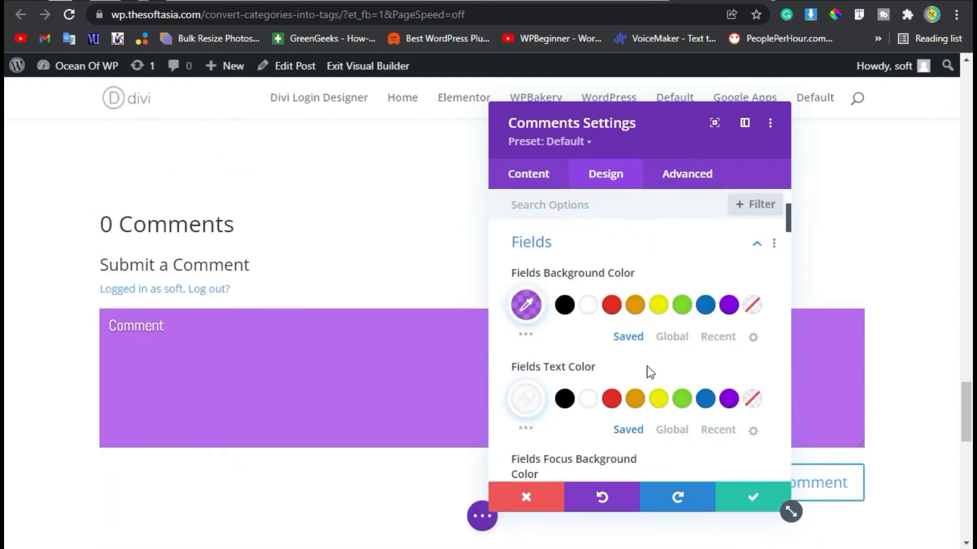
- Open the Text settings group and keep the Text Color on Dark
left_click(748, 243)
left_click(566, 290)
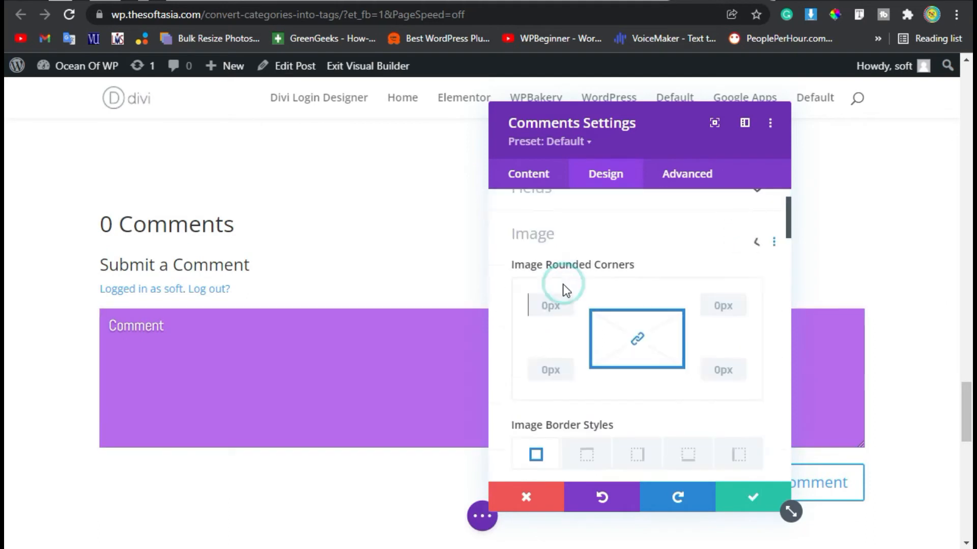
left_click(556, 206)
left_click(554, 252)
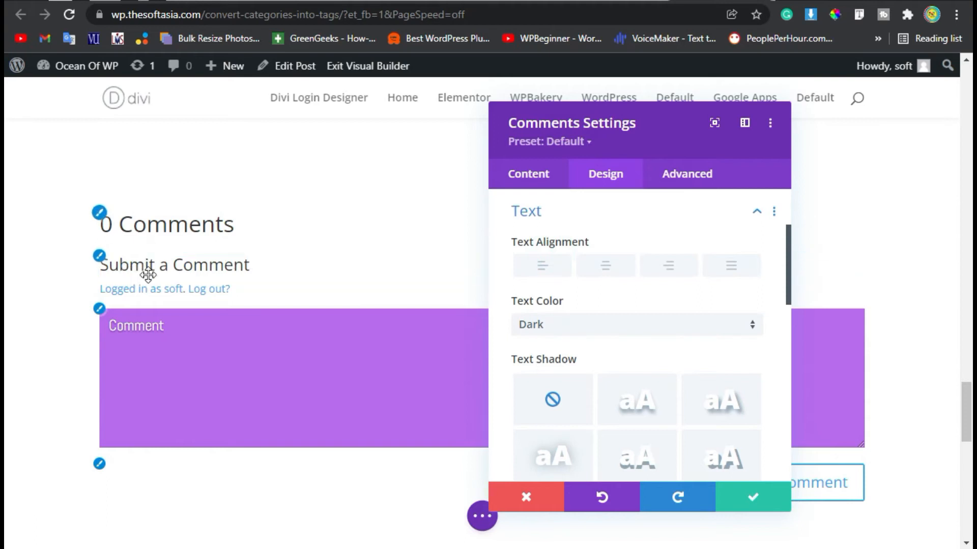
left_click(567, 325)
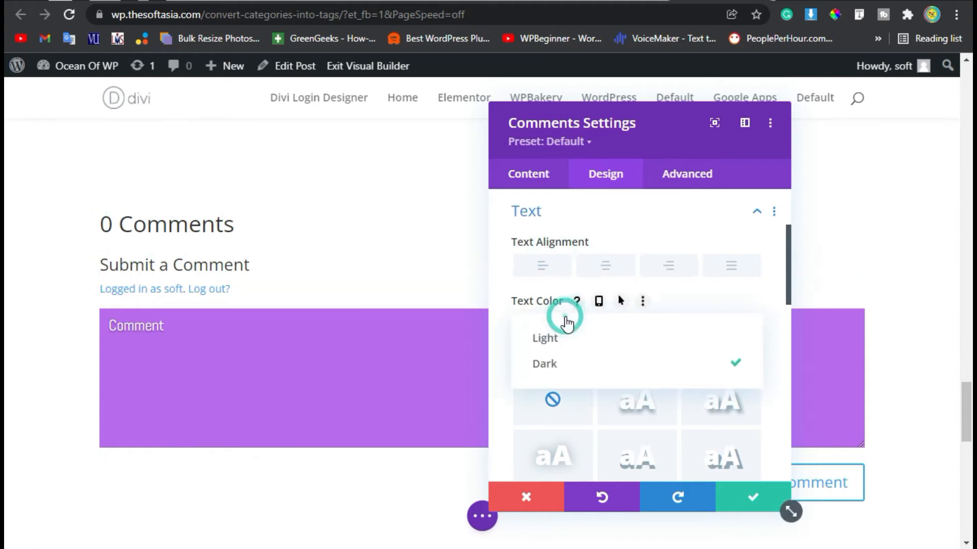
left_click(574, 331)
left_click(577, 325)
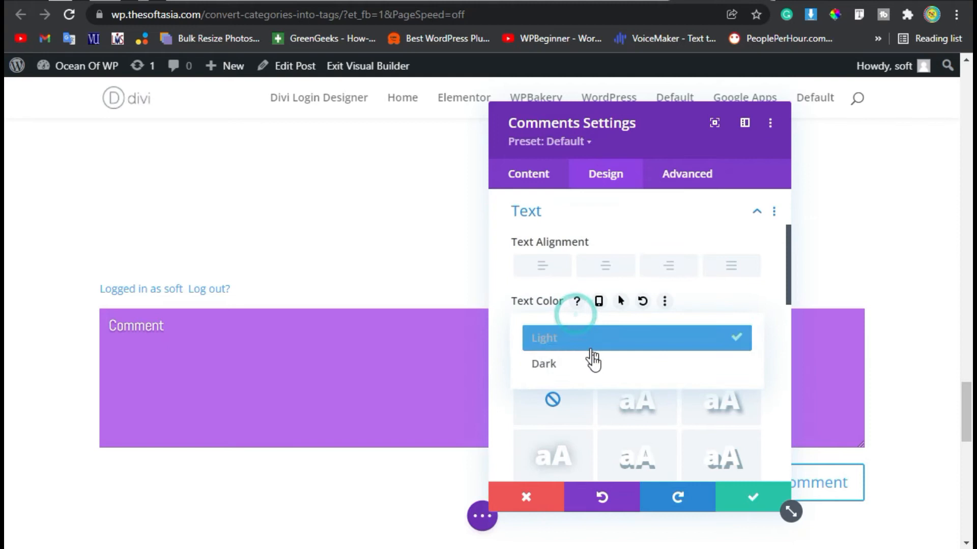
left_click(590, 360)
- Apply the second Text Shadow preset and colour the shadow red #E02B20
scroll(593, 349, "down", 2)
left_click(629, 316)
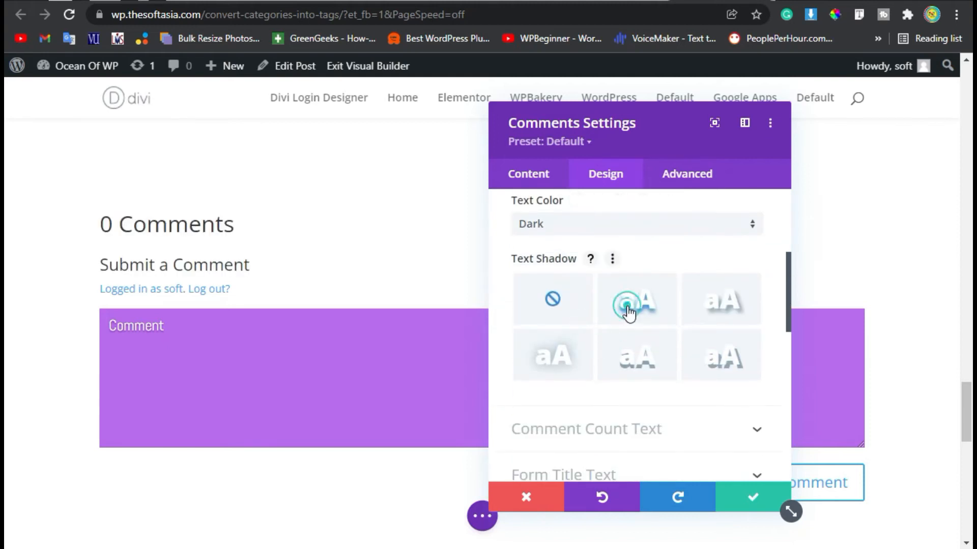
scroll(627, 320, "down", 2)
scroll(589, 349, "down", 4)
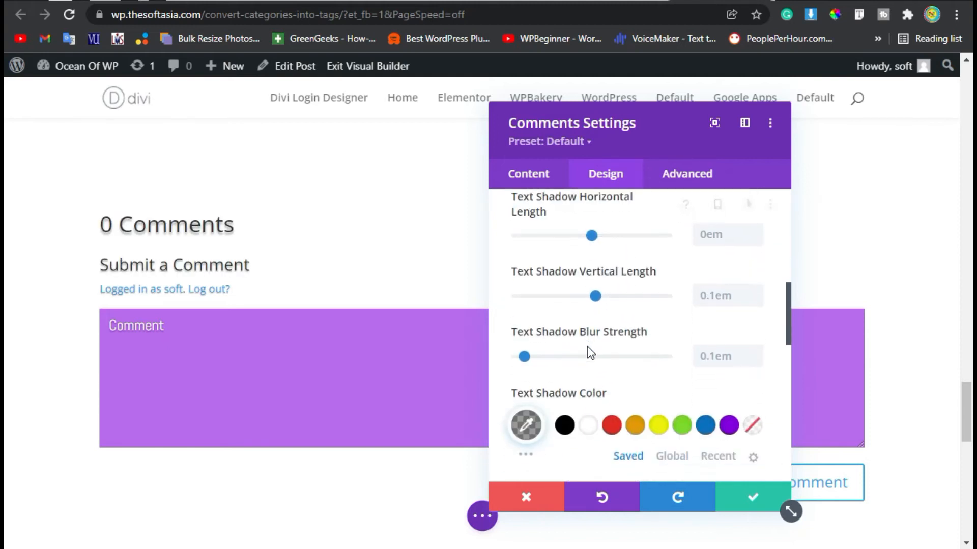
left_click(612, 335)
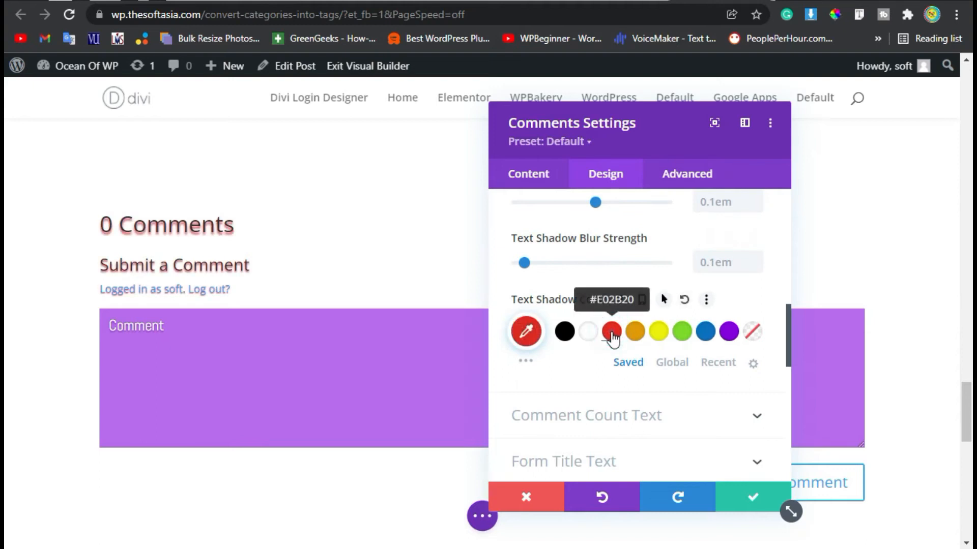
scroll(588, 390, "down", 2)
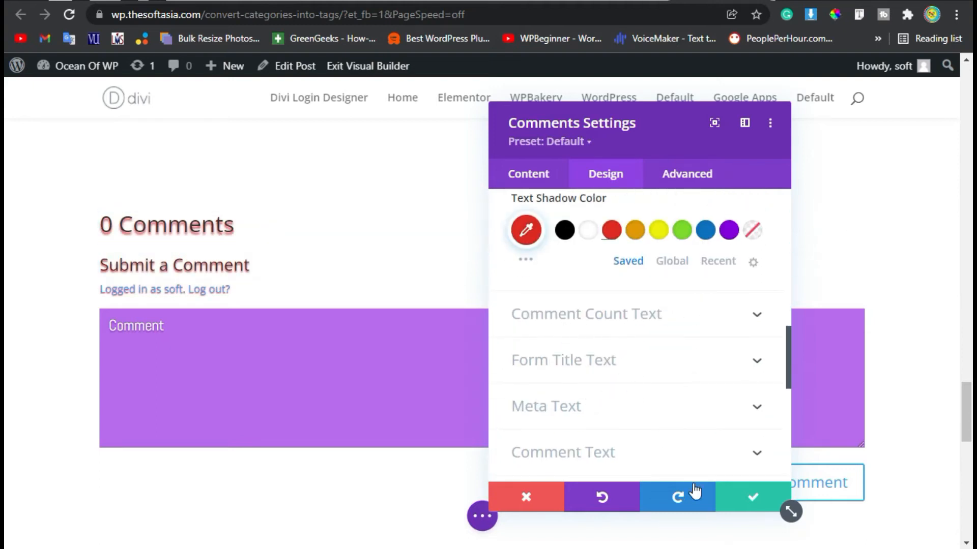
- Confirm the Comments module settings, save the page, and exit the Visual Builder
left_click(747, 506)
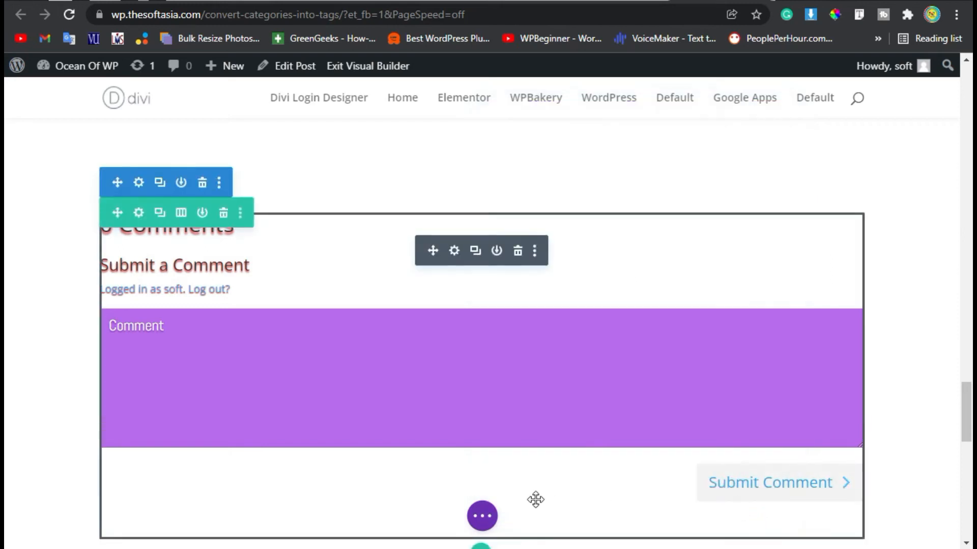
left_click(478, 516)
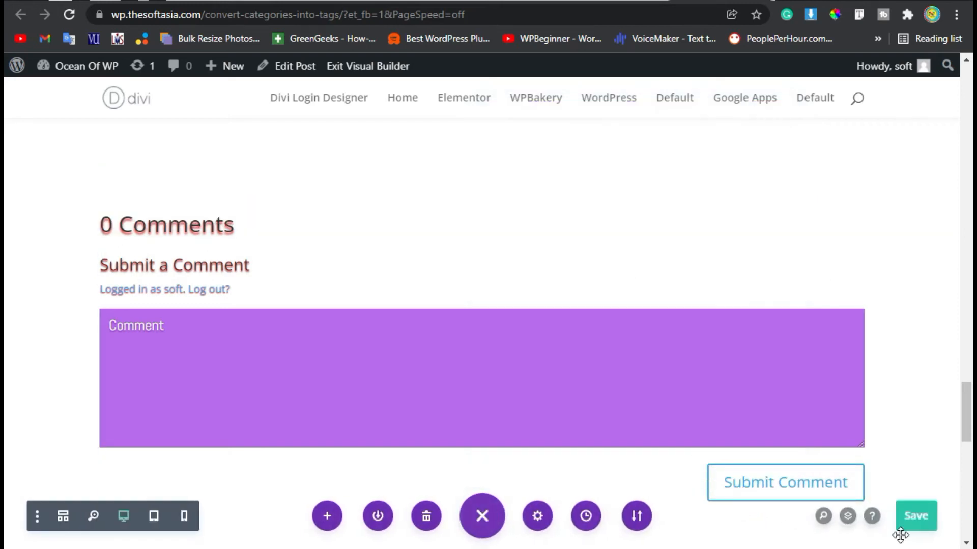
left_click(919, 515)
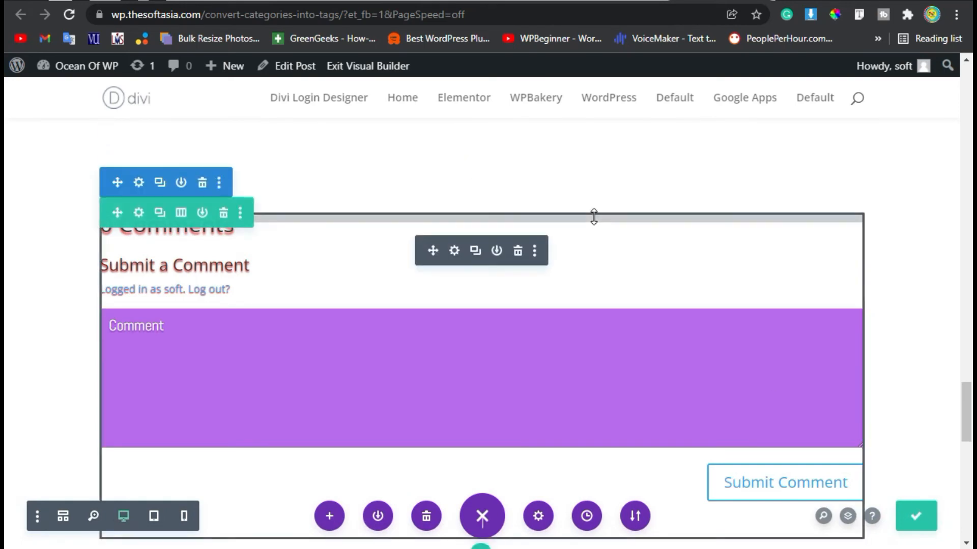
left_click(369, 67)
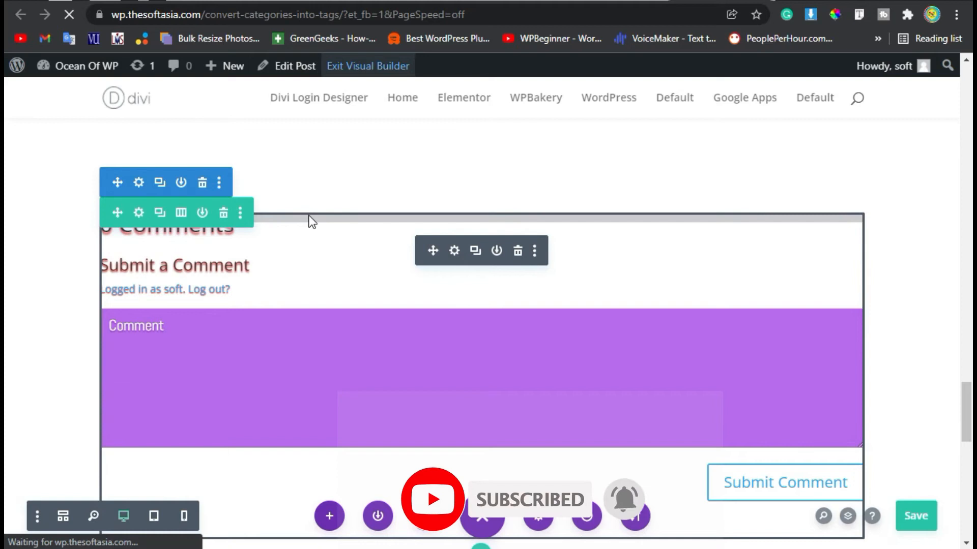
- On the live post, scroll to the comment form and use 'Log out?' to log out
scroll(312, 222, "down", 20)
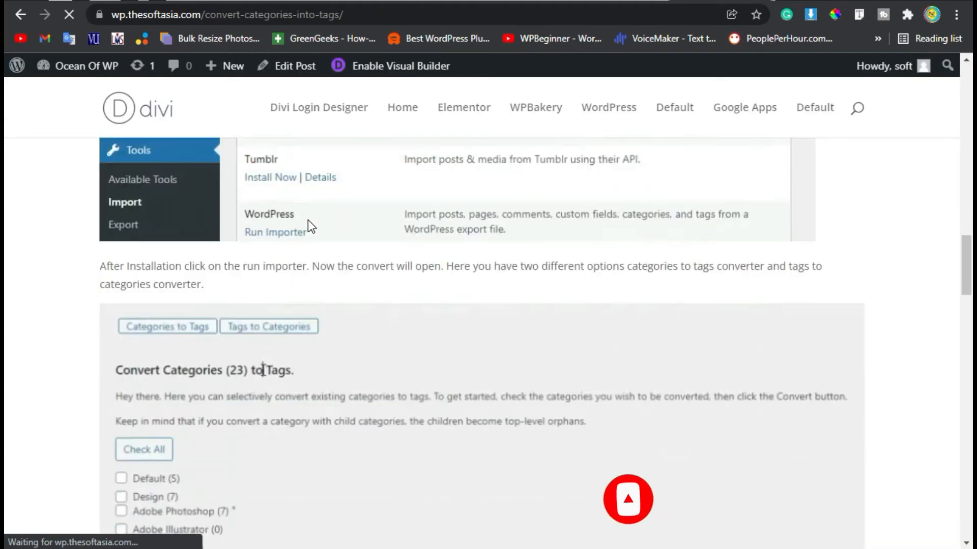
scroll(315, 219, "up", 16)
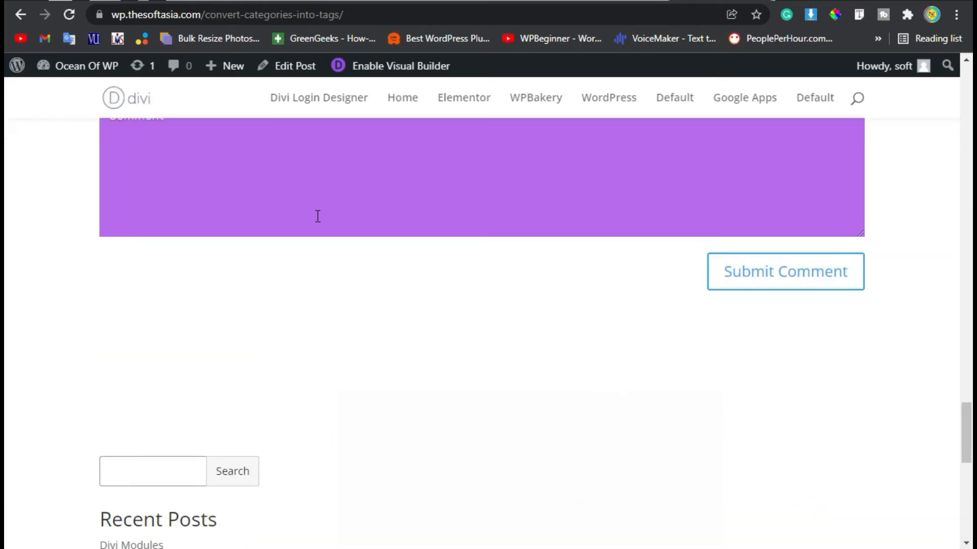
scroll(285, 226, "down", 5)
scroll(151, 188, "up", 2)
left_click_drag(96, 218, 197, 222)
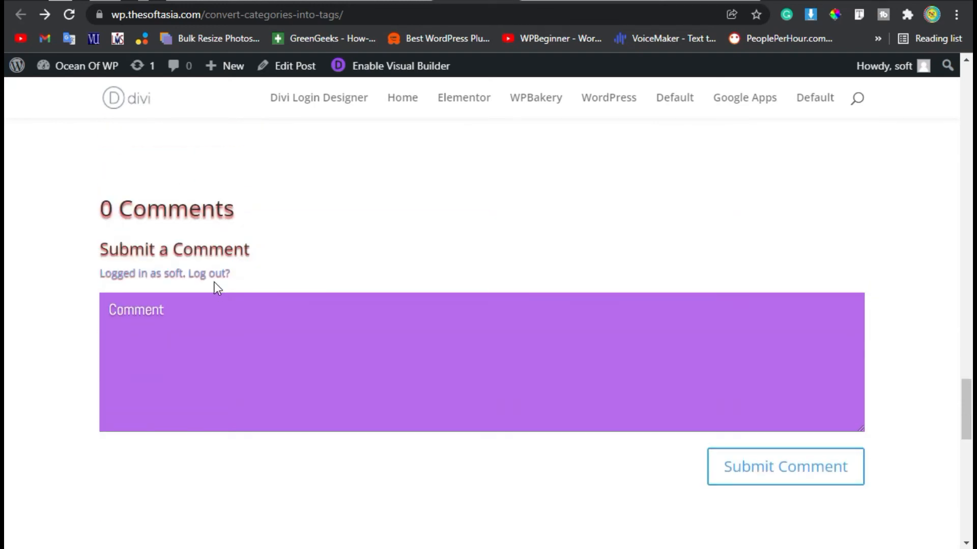
left_click(211, 275)
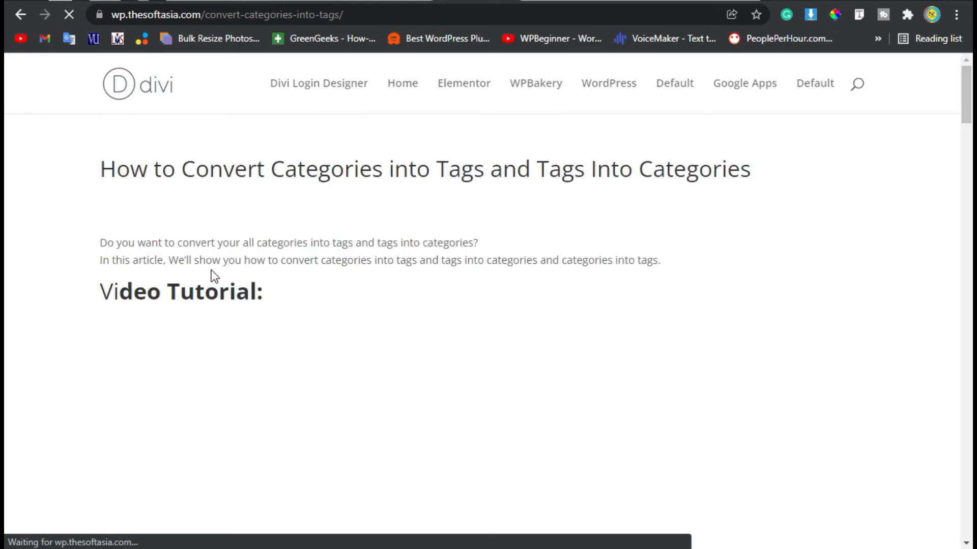
- Enter the commenter's name in the Name field, replacing the junk text first typed
scroll(210, 272, "down", 20)
scroll(210, 273, "down", 15)
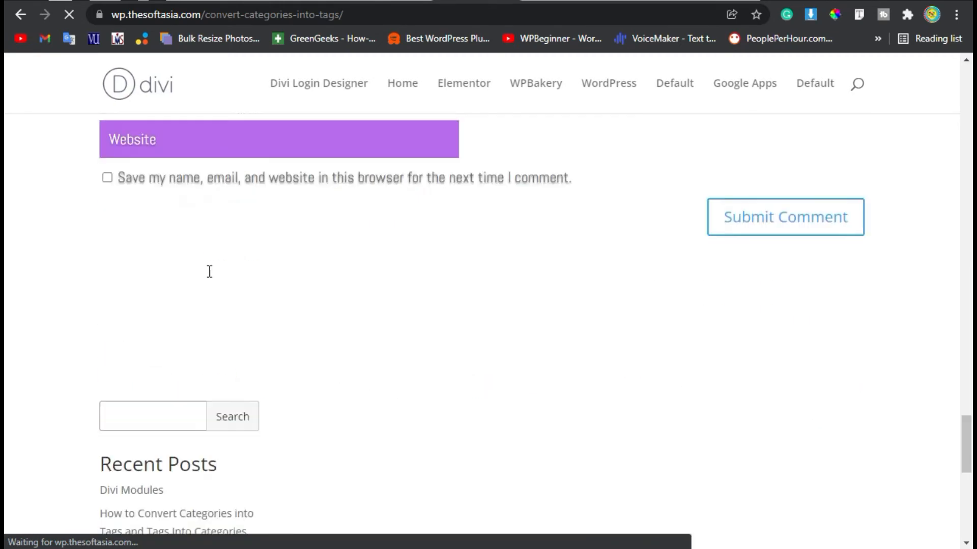
scroll(208, 271, "up", 5)
left_click(194, 316)
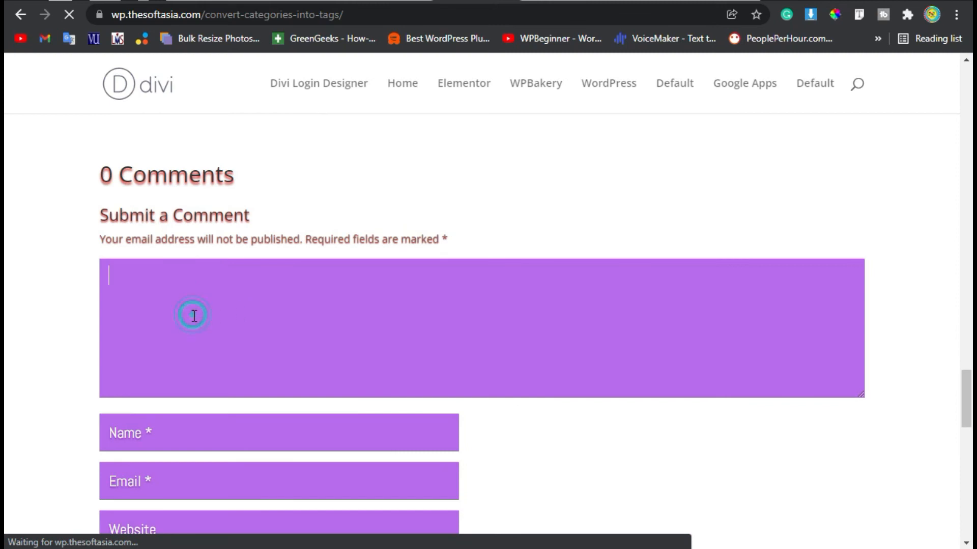
scroll(189, 318, "down", 2)
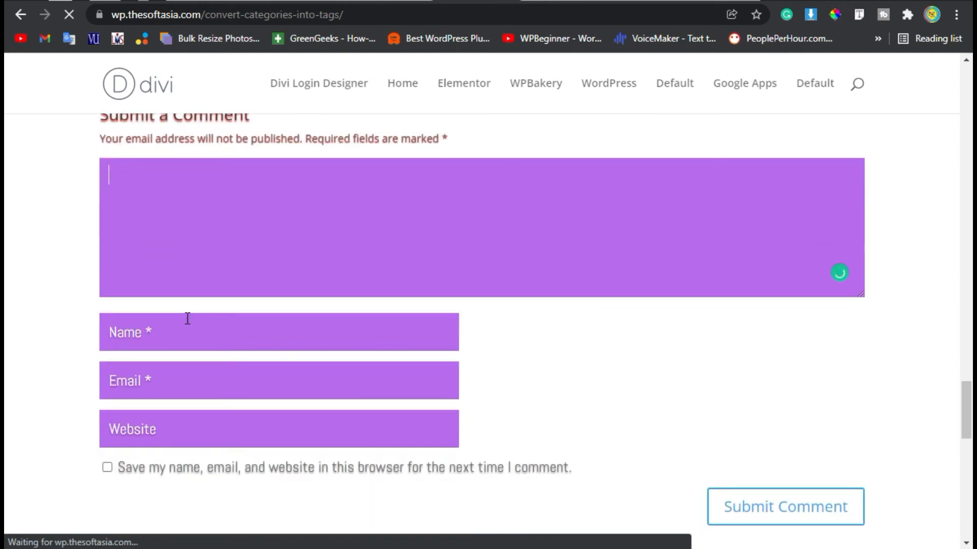
left_click(171, 366)
left_click(168, 337)
type("sfd")
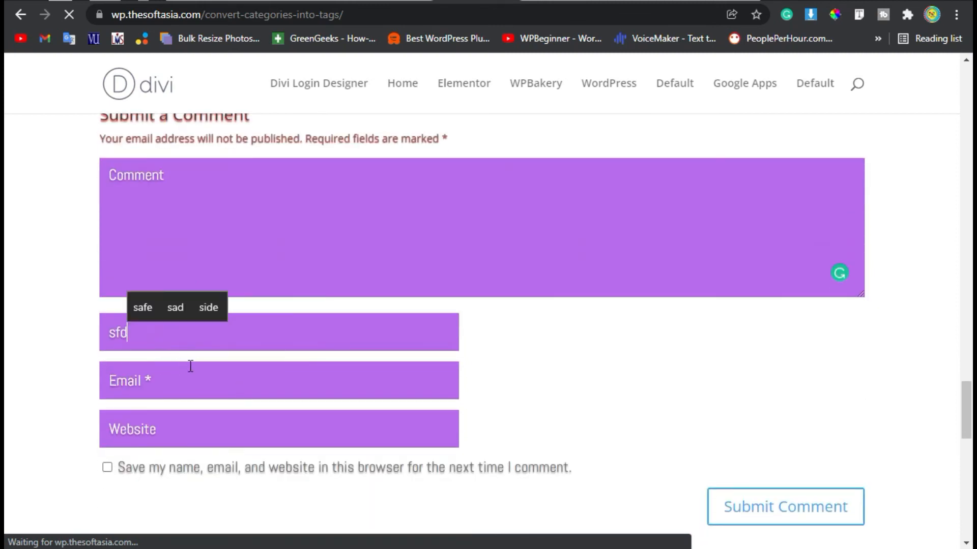
double_click(197, 331)
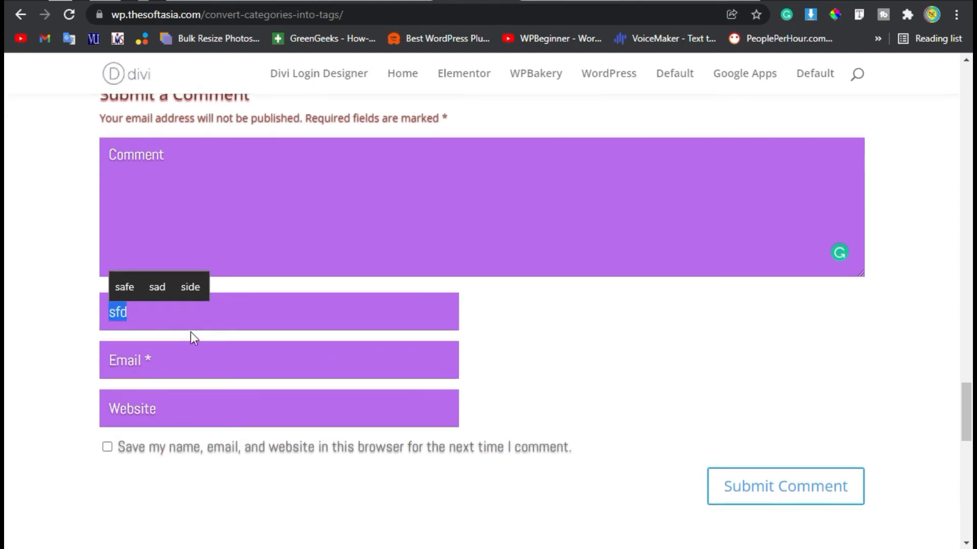
type("Asad")
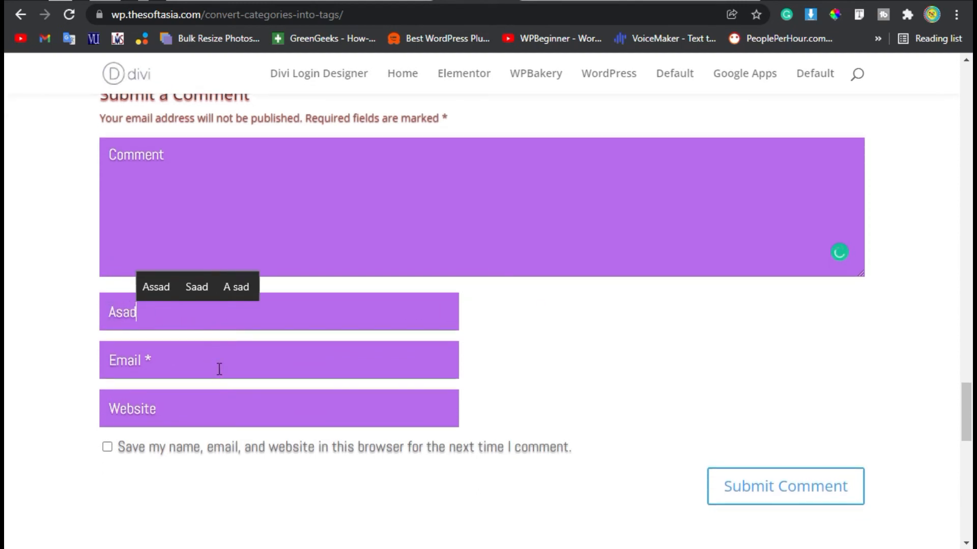
- Type 'Nice' as the comment and submit it with email left empty
left_click(201, 347)
left_click(133, 417)
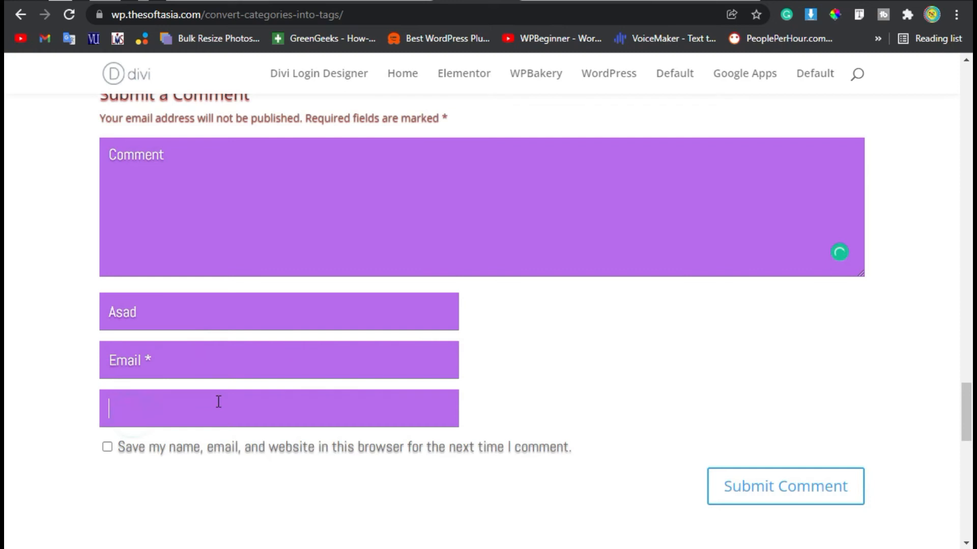
scroll(218, 356, "up", 2)
left_click(192, 246)
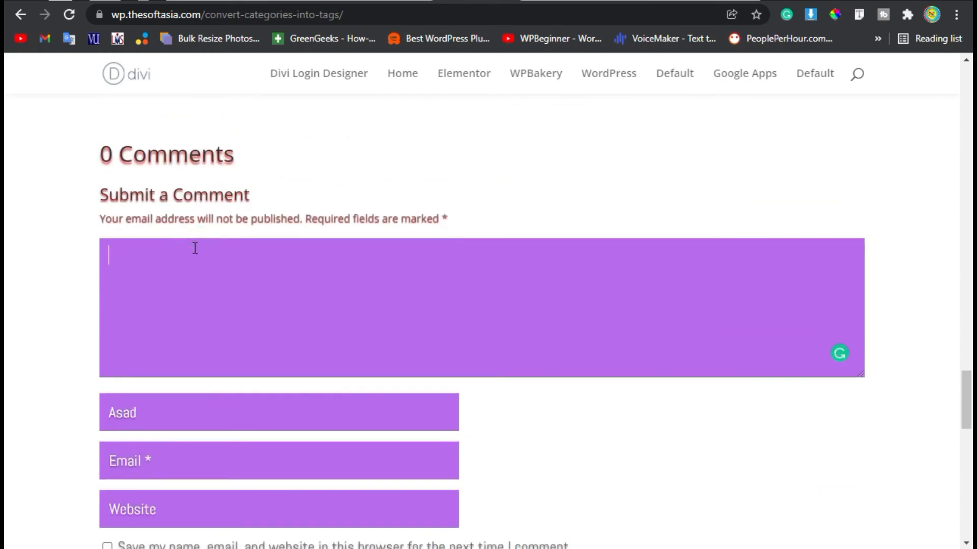
type("Nic")
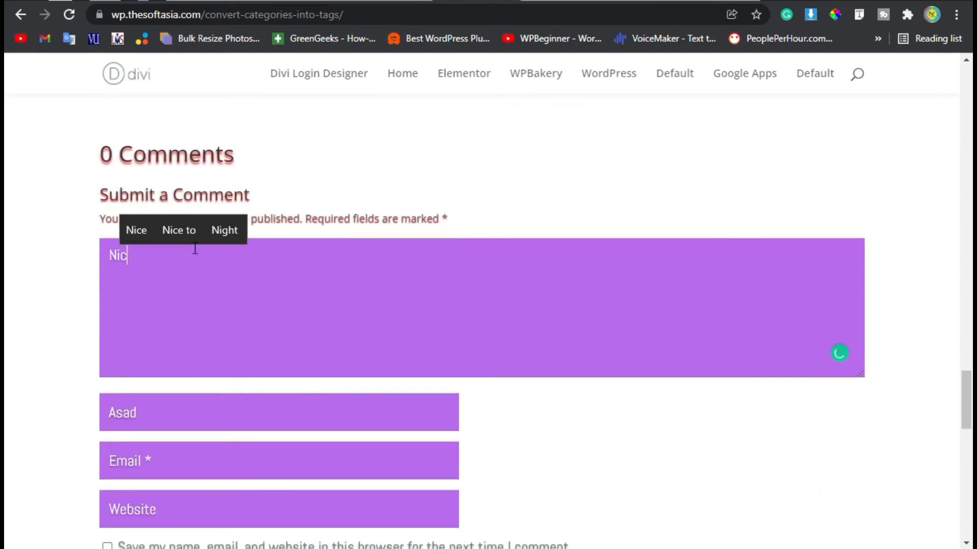
type("e")
scroll(741, 436, "down", 2)
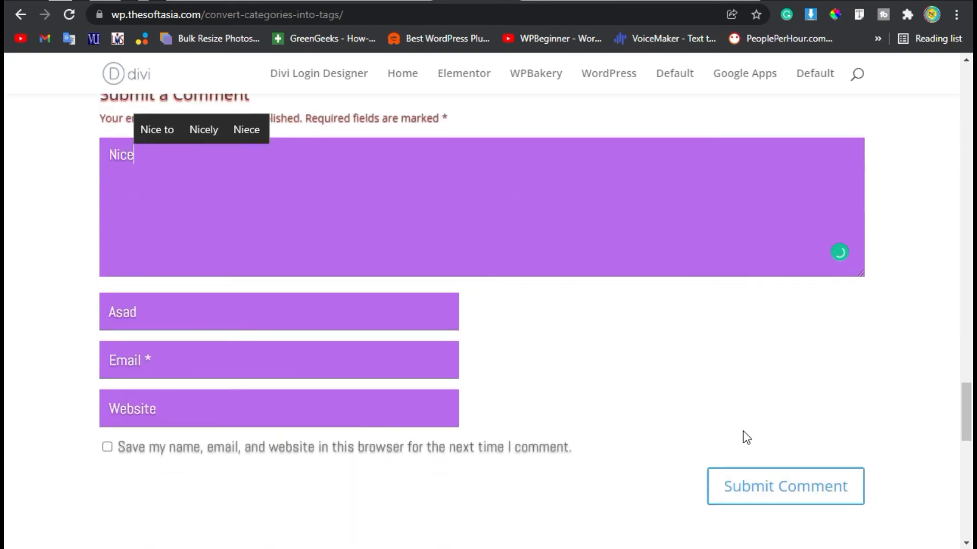
left_click(797, 490)
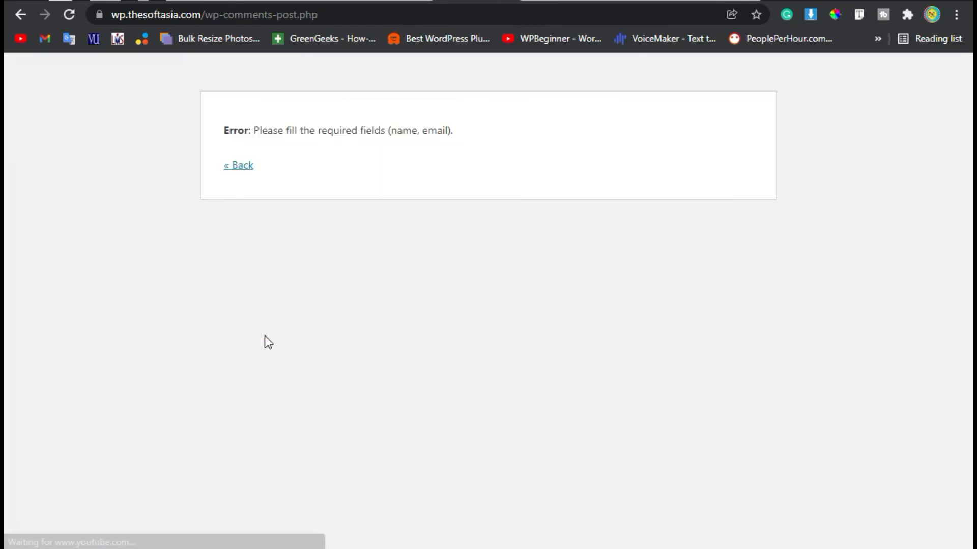
- Note the missing fields in the error, go back, and re-enter the commenter's name
left_click_drag(255, 130, 387, 131)
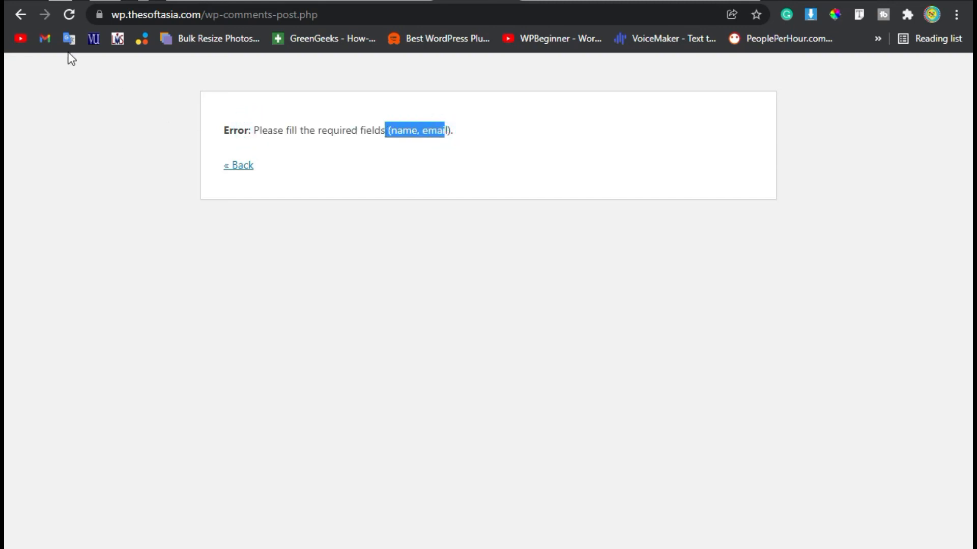
left_click(19, 15)
left_click(156, 310)
type("Asad")
left_click(269, 334)
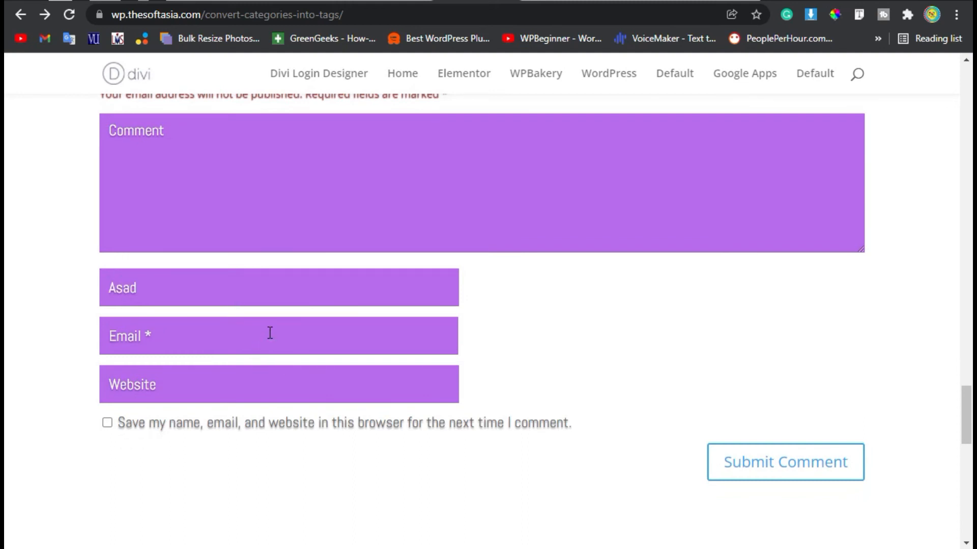
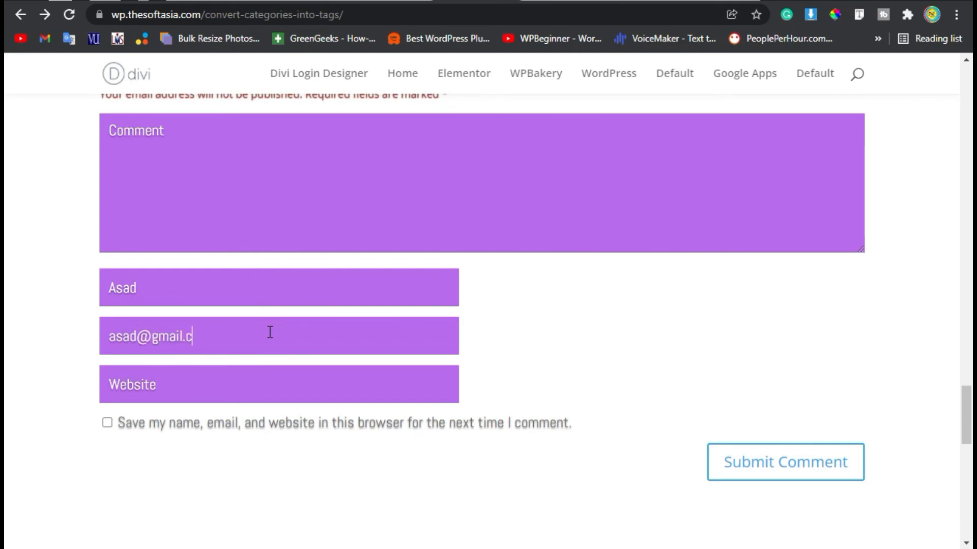
- Fill in the commenter's email address and submit the test comment 'Nice' for moderation
left_click(253, 197)
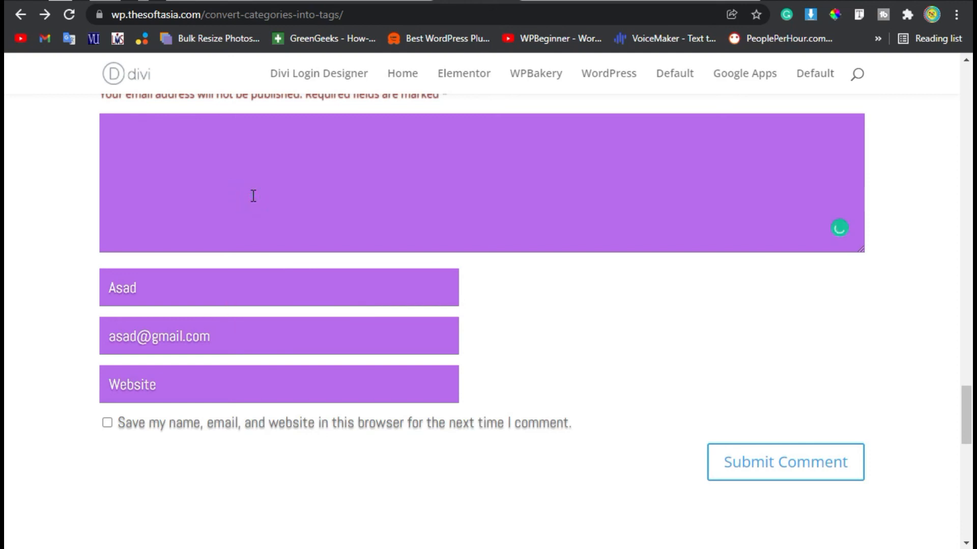
type("Nice")
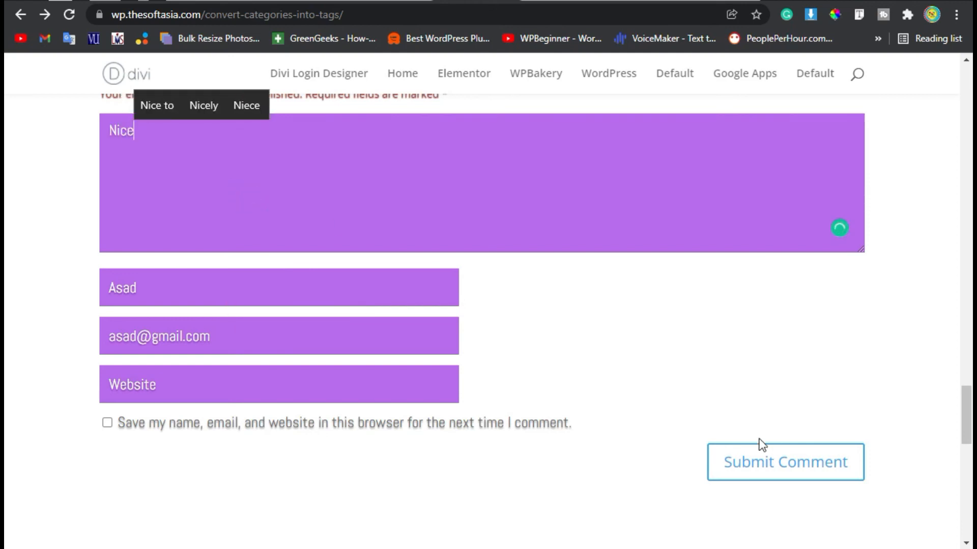
left_click(751, 464)
scroll(472, 437, "up", 2)
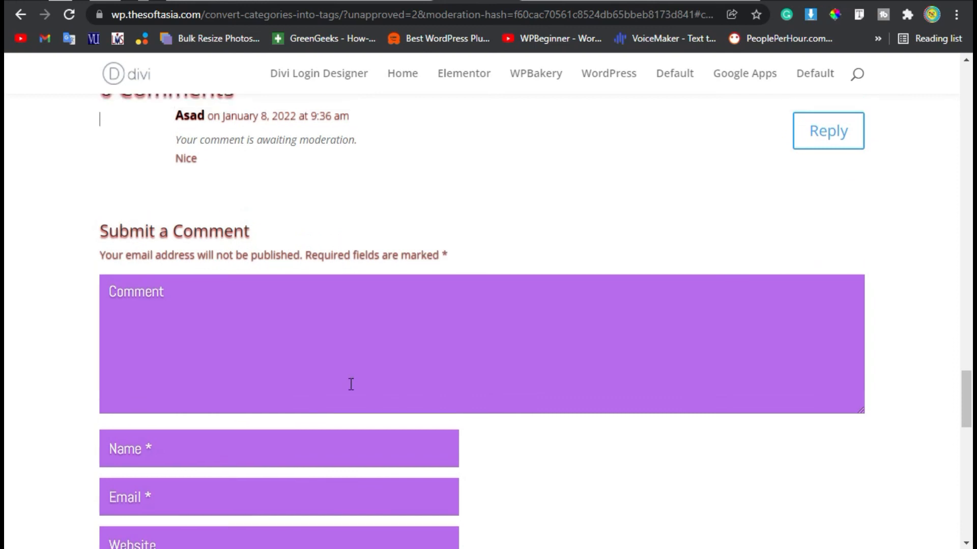
scroll(349, 384, "up", 3)
left_click_drag(176, 328, 350, 332)
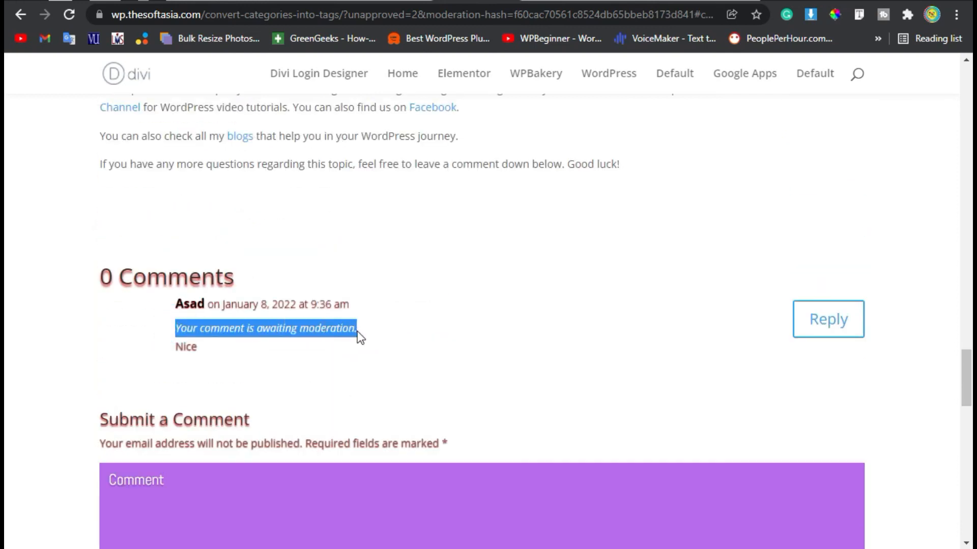
triple_click(207, 350)
scroll(506, 410, "up", 2)
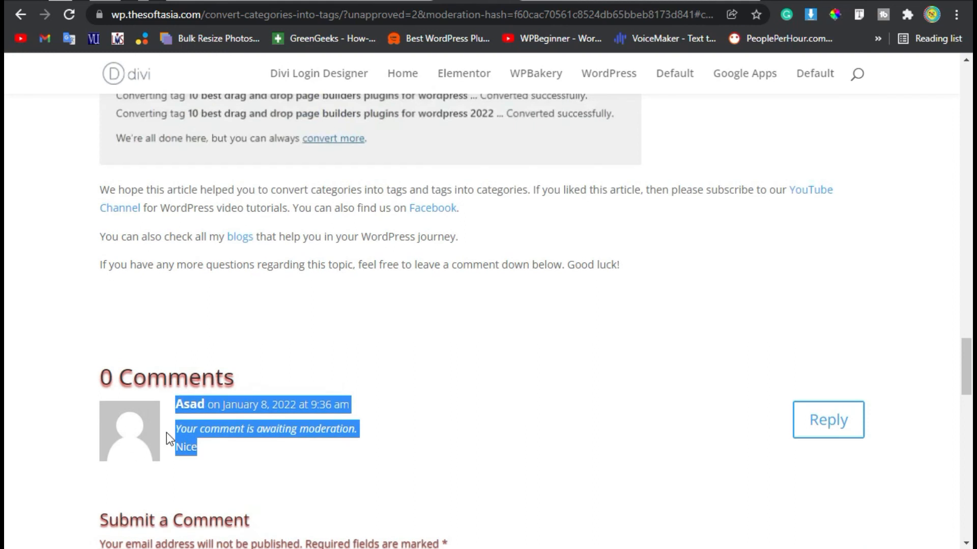
left_click_drag(89, 383, 149, 377)
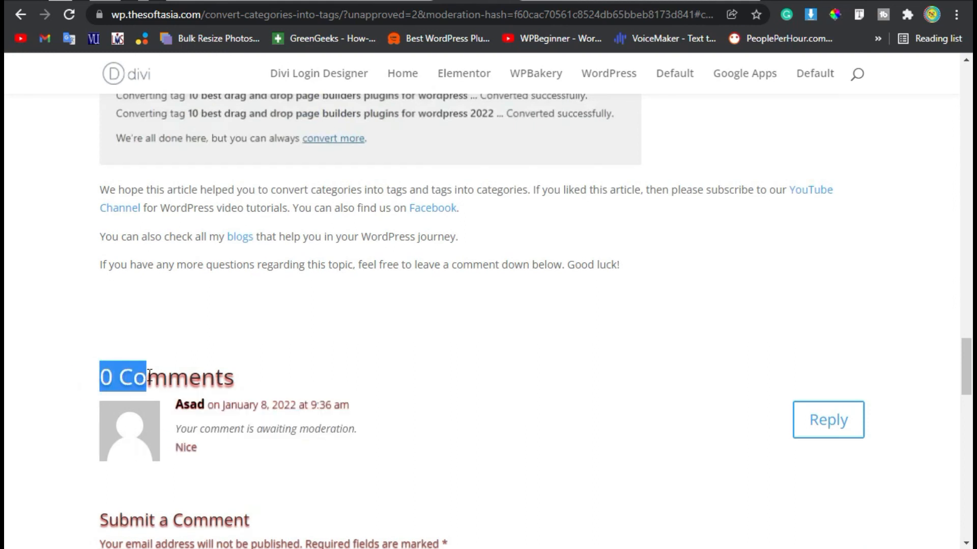